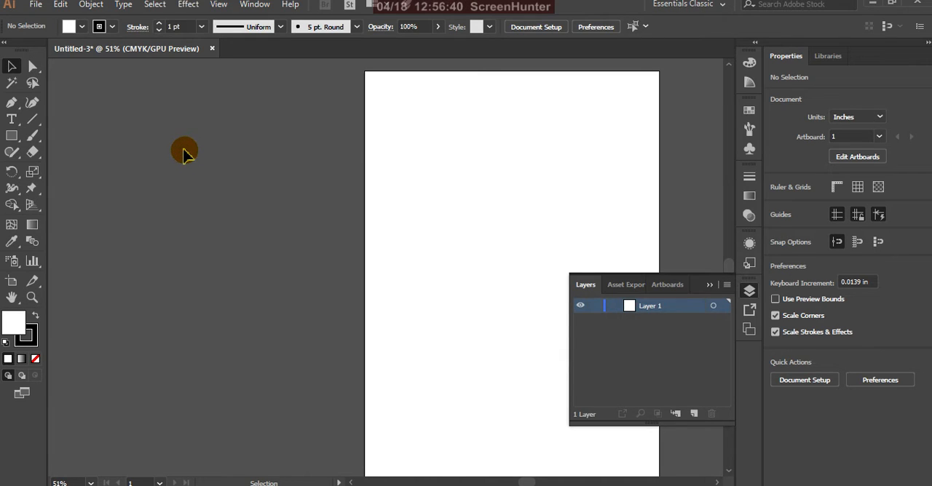
Place the image "ALL THE BEST final for poster" as a linked file beside the artboard's left edge
click(35, 5)
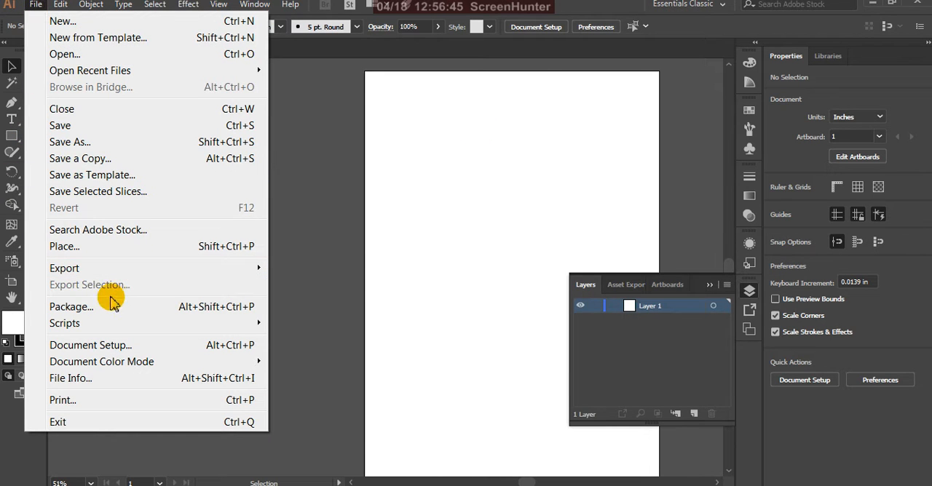
click(83, 246)
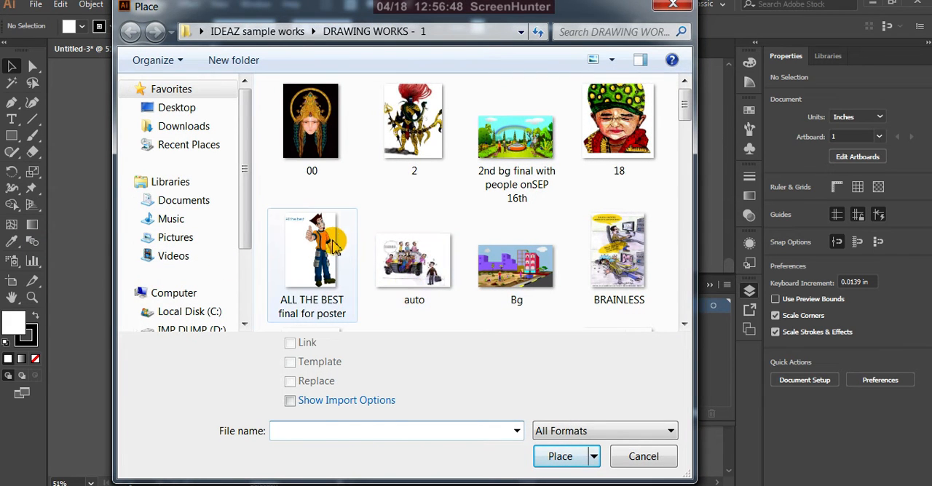
click(331, 246)
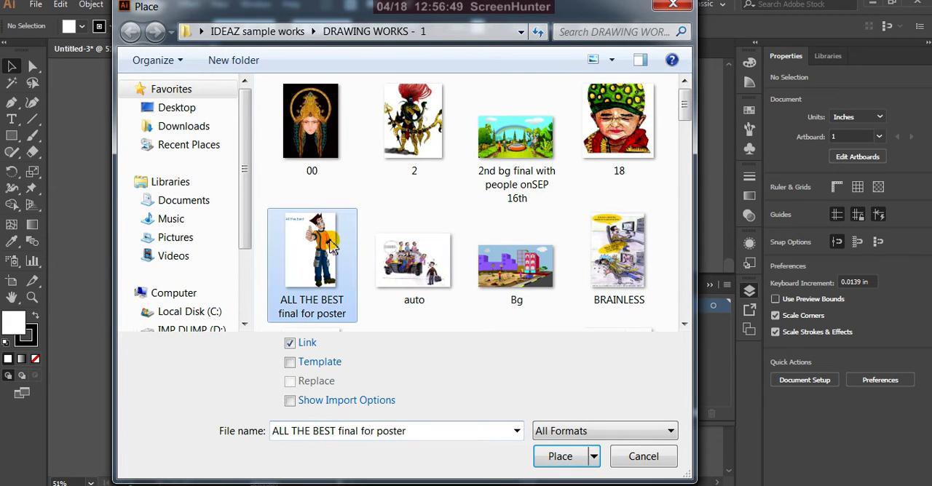
scroll(513, 244, down, 3)
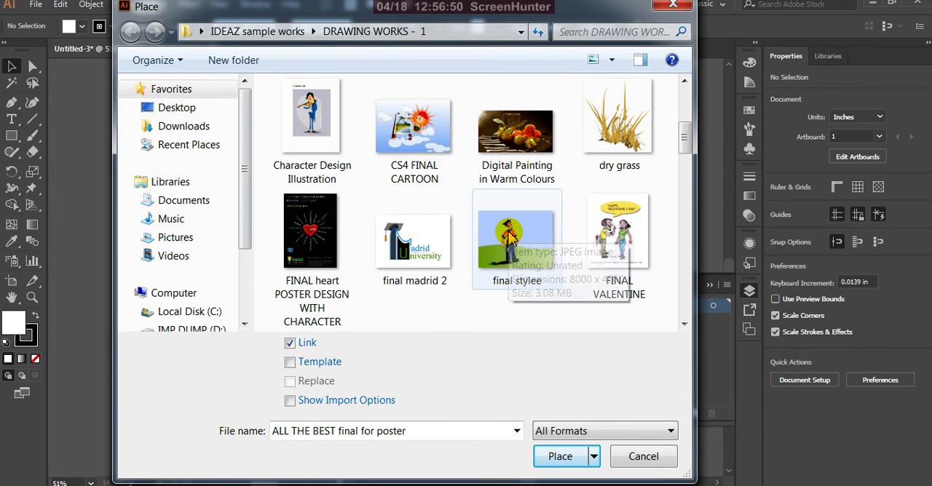
scroll(513, 243, up, 3)
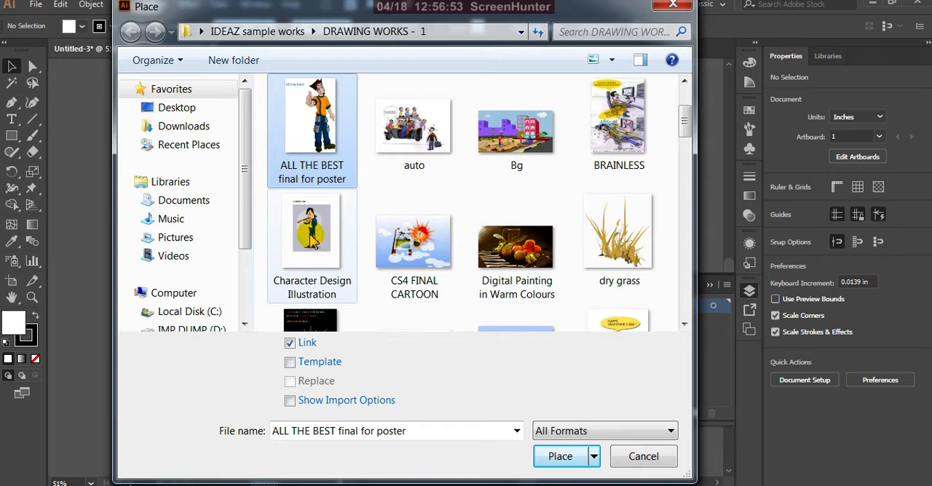
click(558, 456)
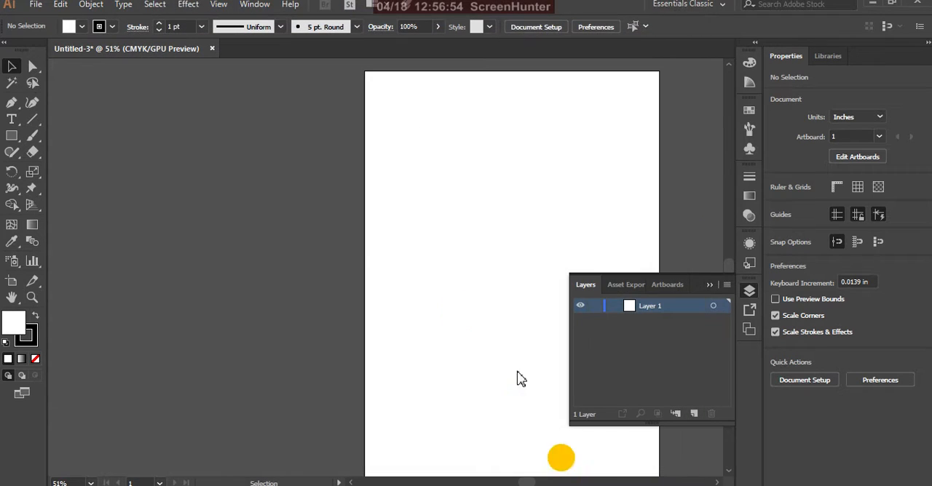
click(251, 118)
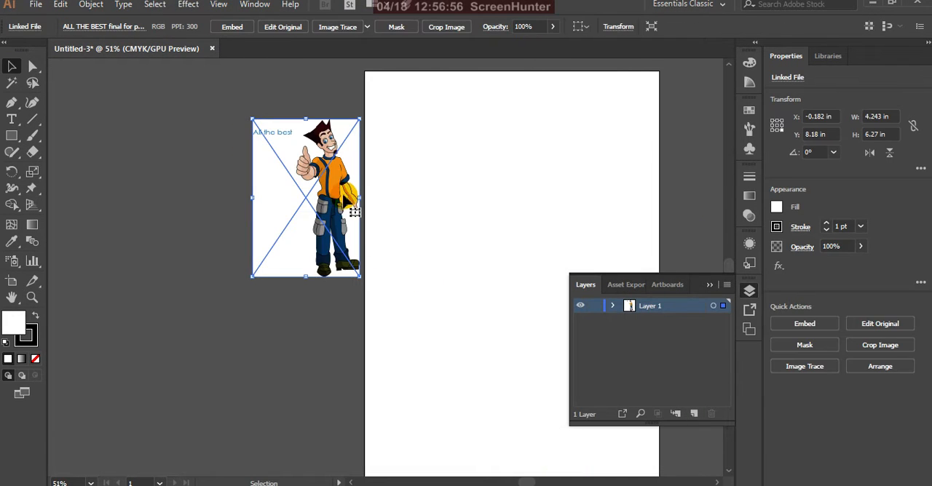
mouse_move(342, 198)
mouse_down()
mouse_move(398, 209)
mouse_move(343, 195)
mouse_up()
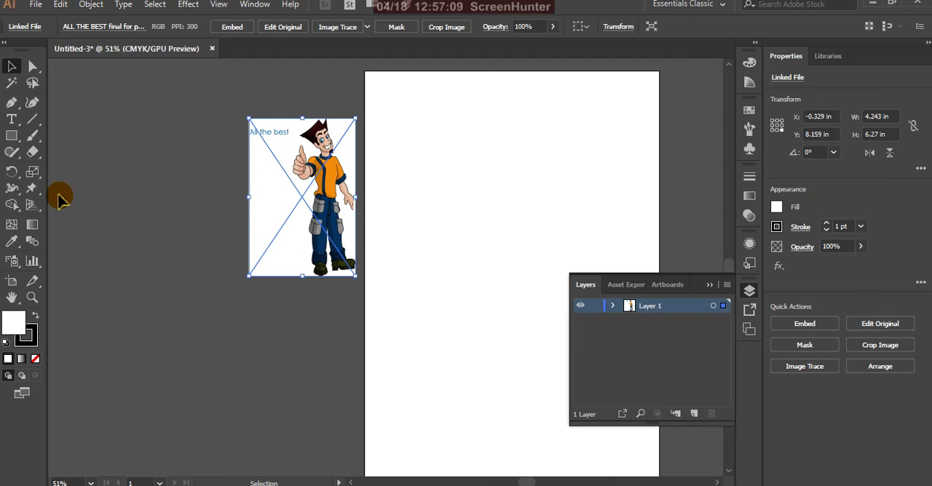
Draw a square about 3.77 in wide on the artboard and fill it with red F40F0F
click(11, 135)
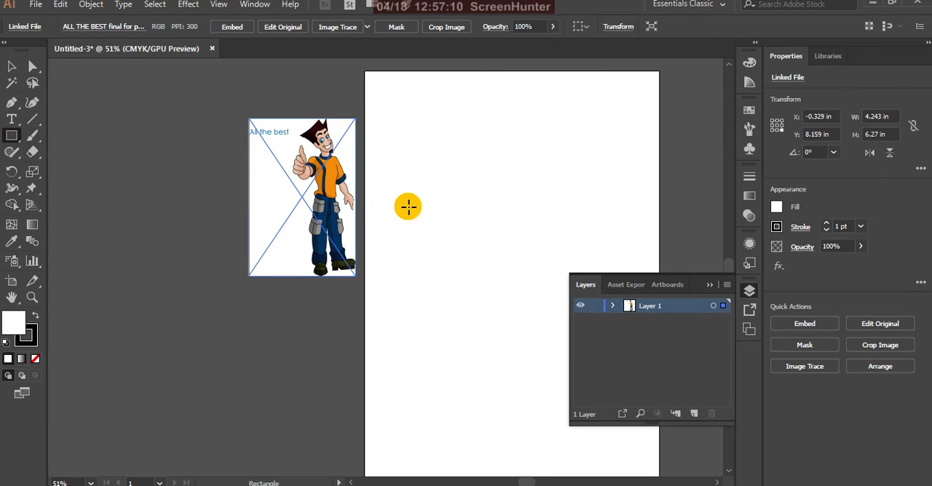
drag(398, 187, 493, 282)
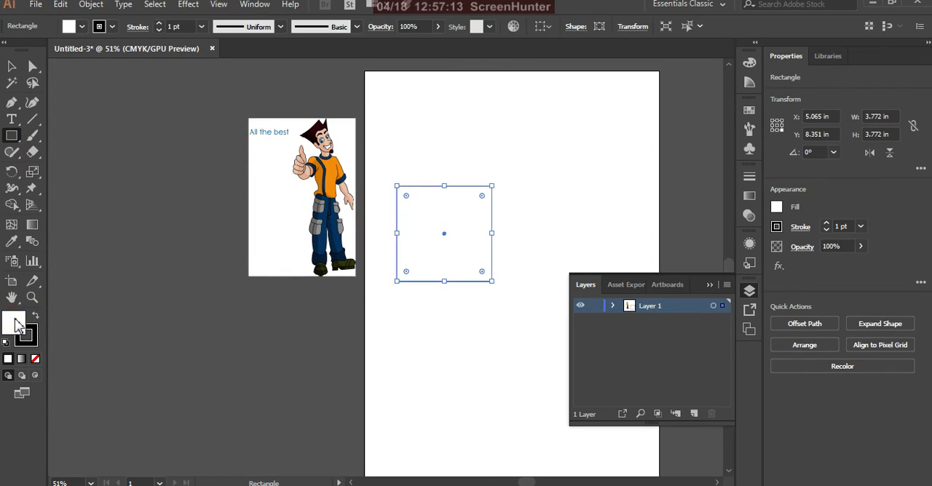
double_click(18, 325)
click(451, 167)
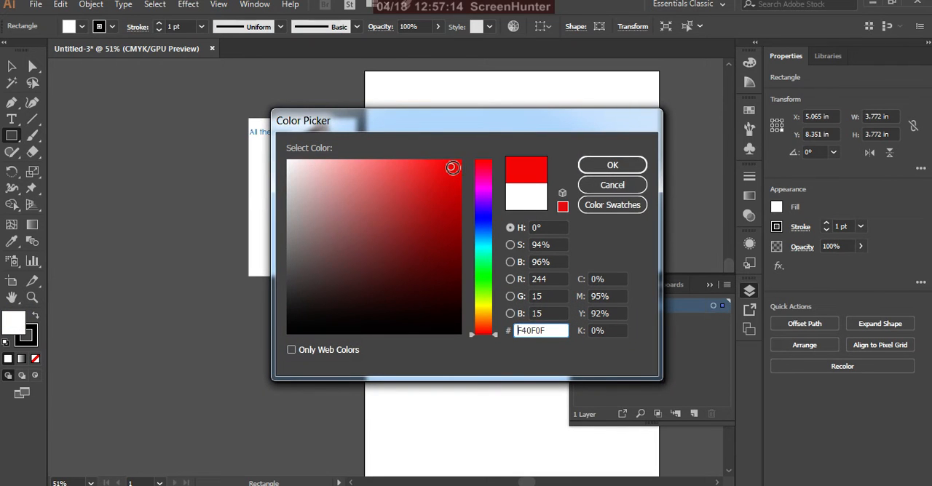
click(610, 166)
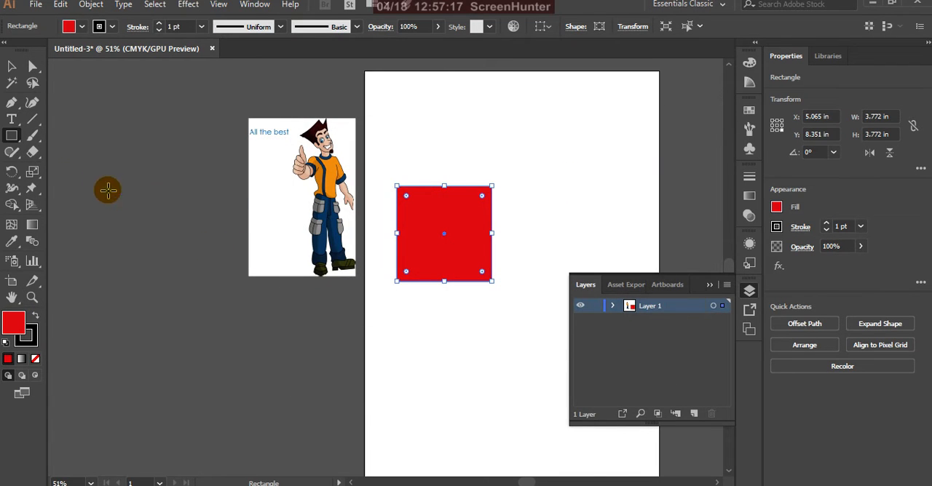
Add the placeholder text "Lorem ipsum" over the red square at a font size of 60 pt
click(12, 119)
scroll(408, 218, left, 2)
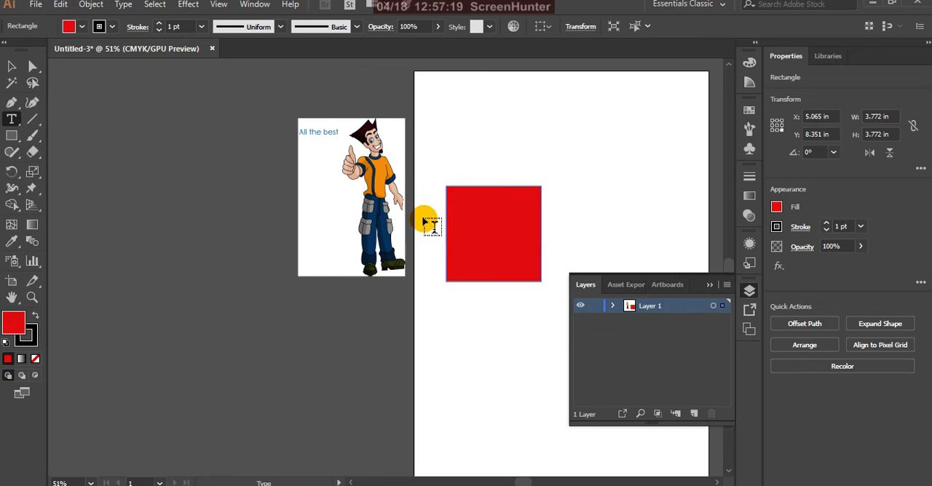
scroll(470, 225, up, 3)
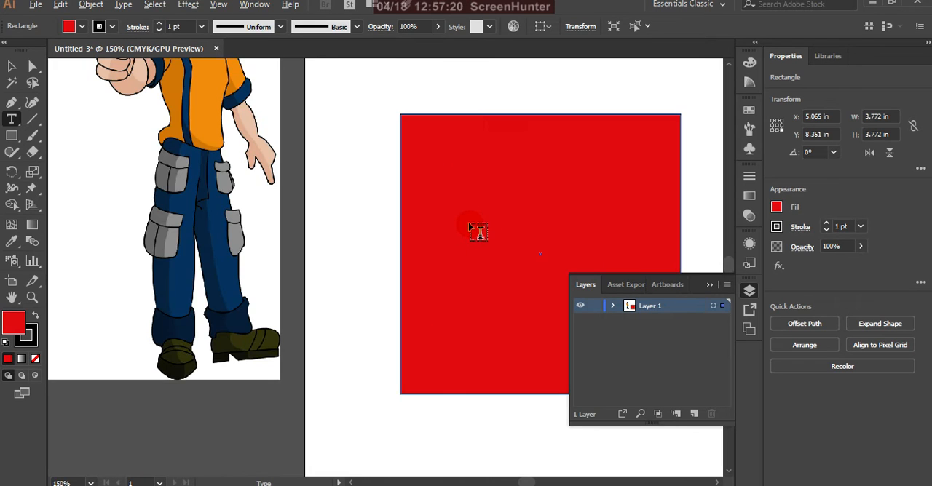
click(430, 218)
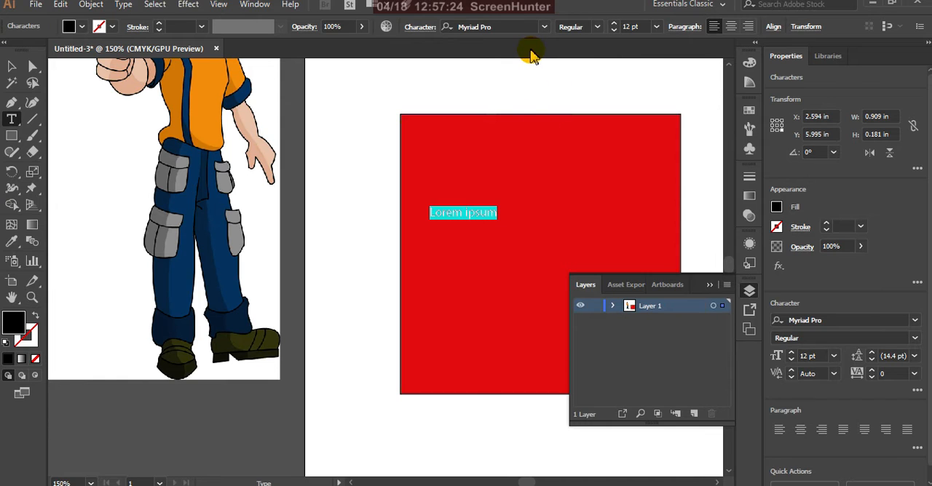
click(655, 29)
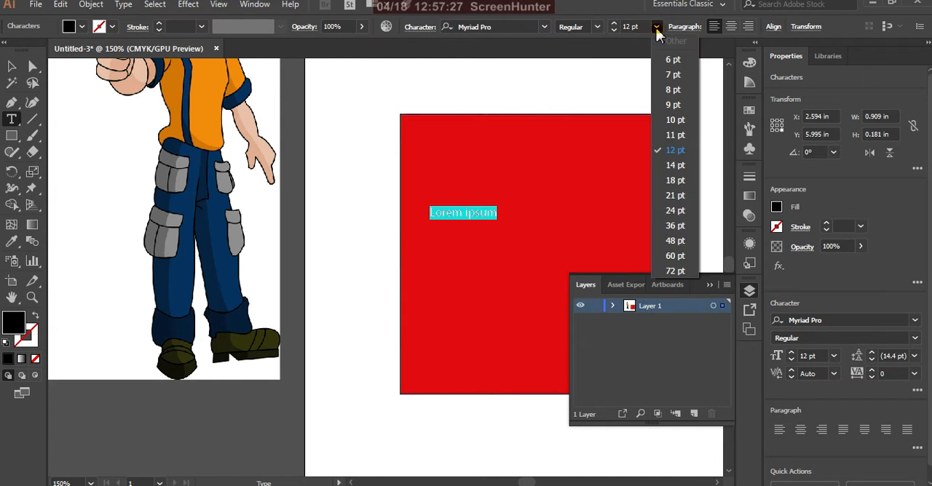
click(675, 255)
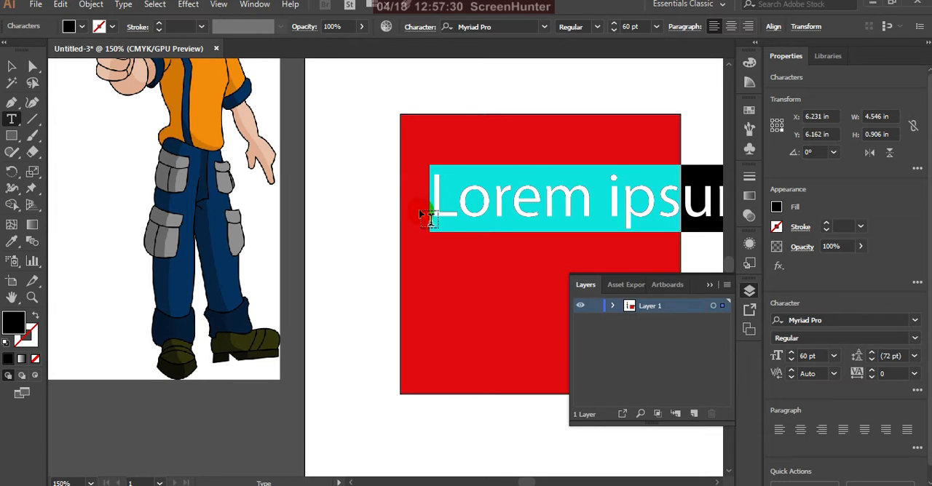
click(12, 66)
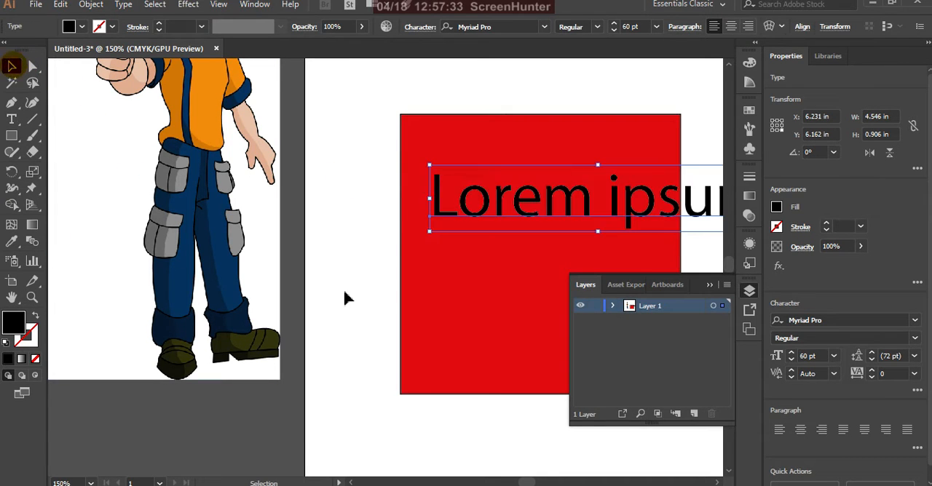
click(347, 292)
scroll(351, 267, down, 2)
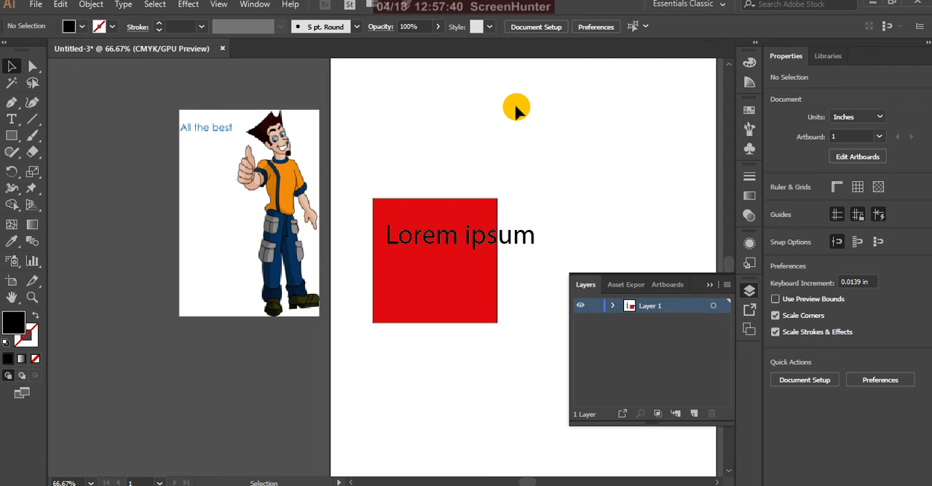
Draw a closed teardrop above and right of the red square with the Pen tool, and even out its rounded base to about 1.72 by 2.79 in
click(12, 102)
drag(530, 106, 543, 153)
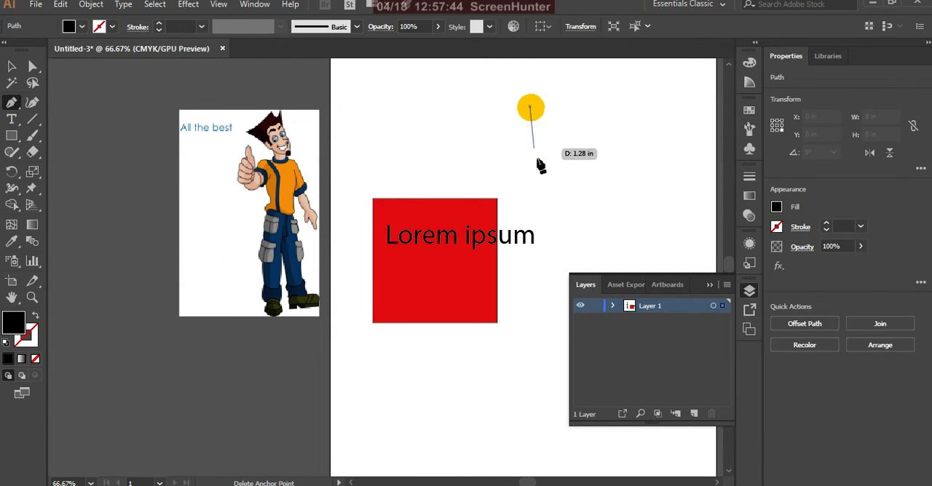
drag(540, 200, 596, 220)
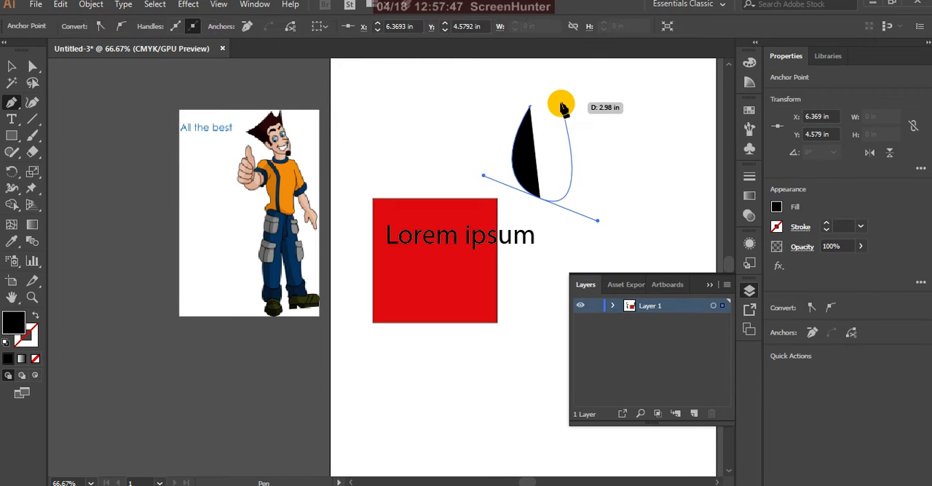
click(531, 107)
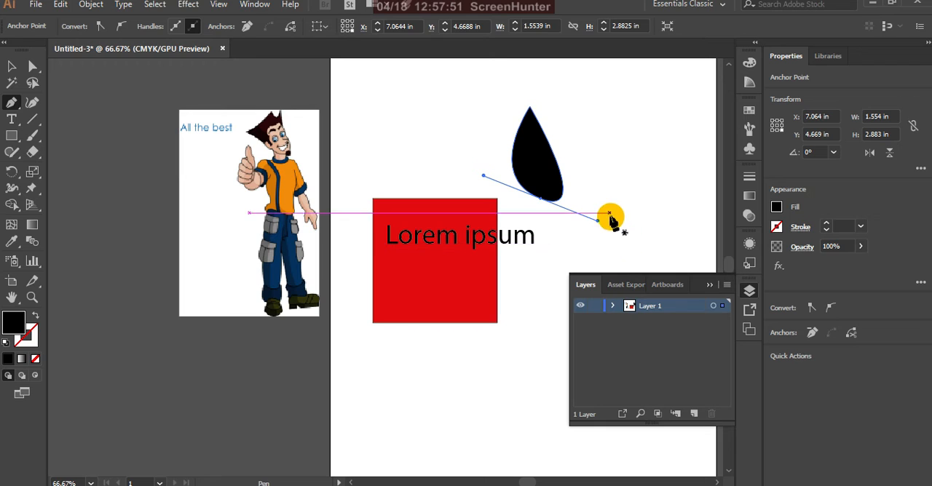
click(32, 66)
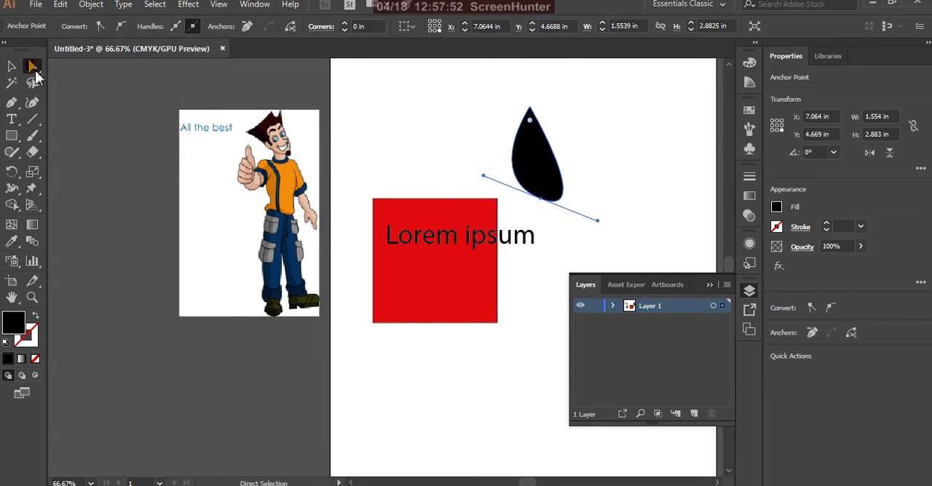
drag(595, 222, 606, 195)
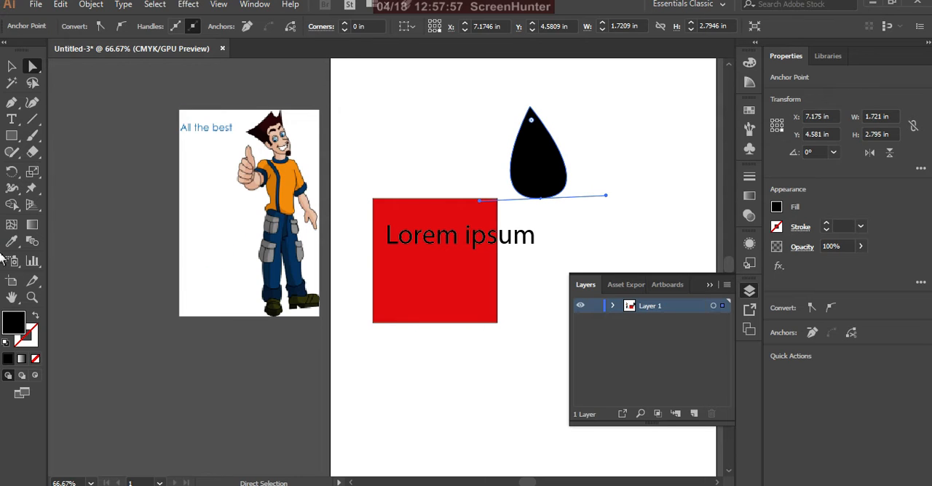
Fill the teardrop with cyan 0BD8F4 and deselect it
double_click(16, 324)
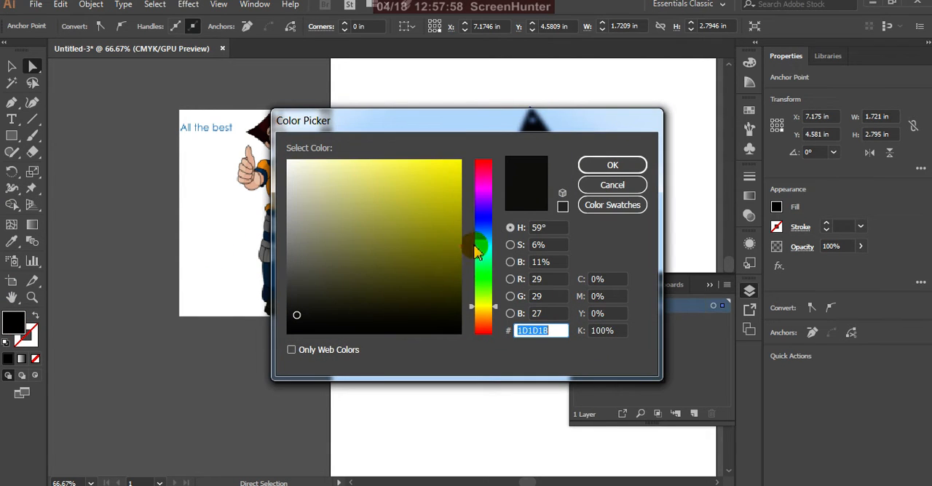
click(483, 247)
click(454, 165)
click(598, 167)
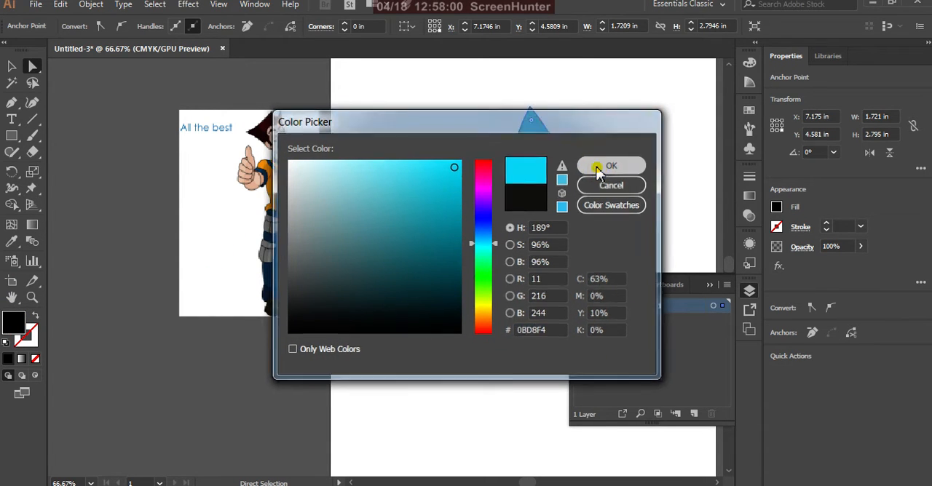
click(13, 67)
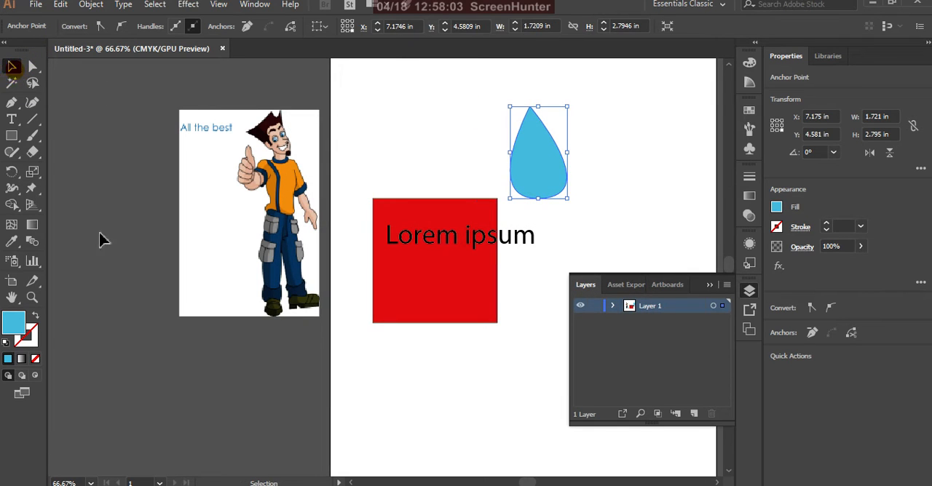
click(327, 353)
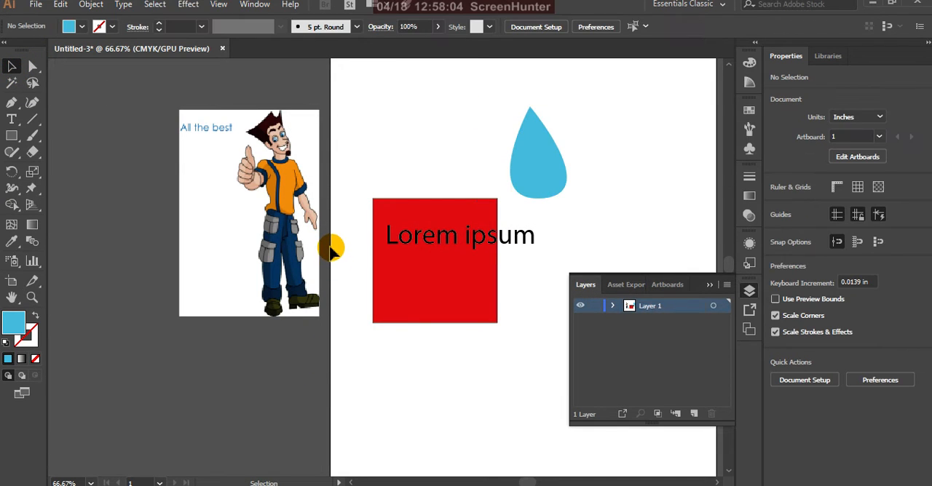
Spread the objects apart by moving the image left, the red square down and left, and the text above the square
click(271, 211)
drag(280, 211, 249, 208)
click(386, 278)
drag(404, 290, 354, 311)
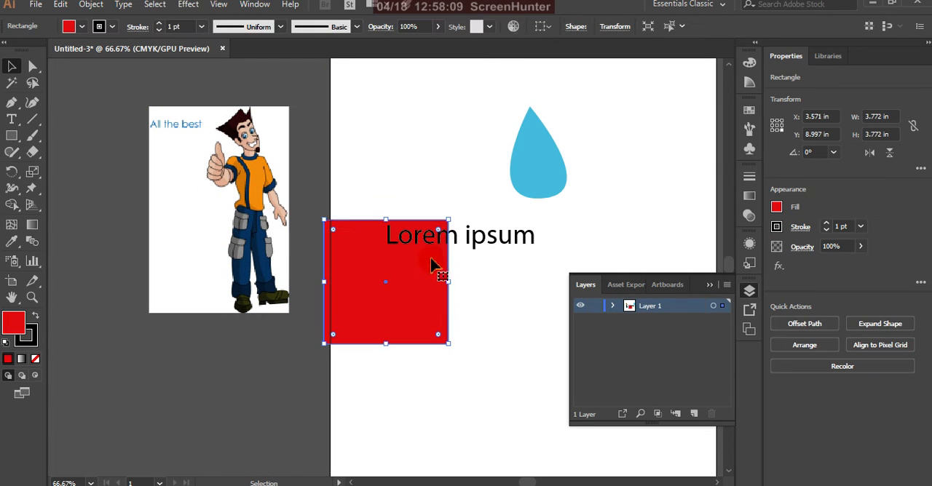
click(475, 245)
drag(474, 240, 416, 163)
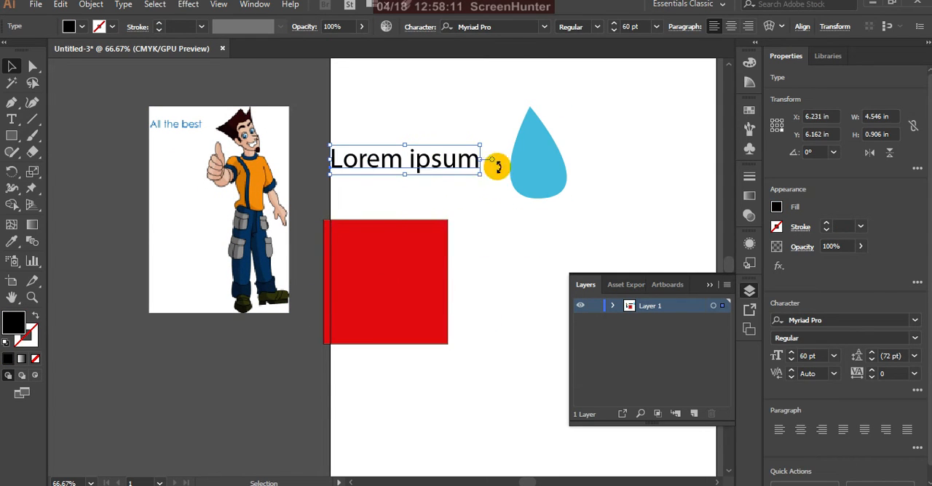
Select the teardrop, the image, the red square and the text in turn, and clear the selection
click(538, 166)
click(256, 195)
click(383, 240)
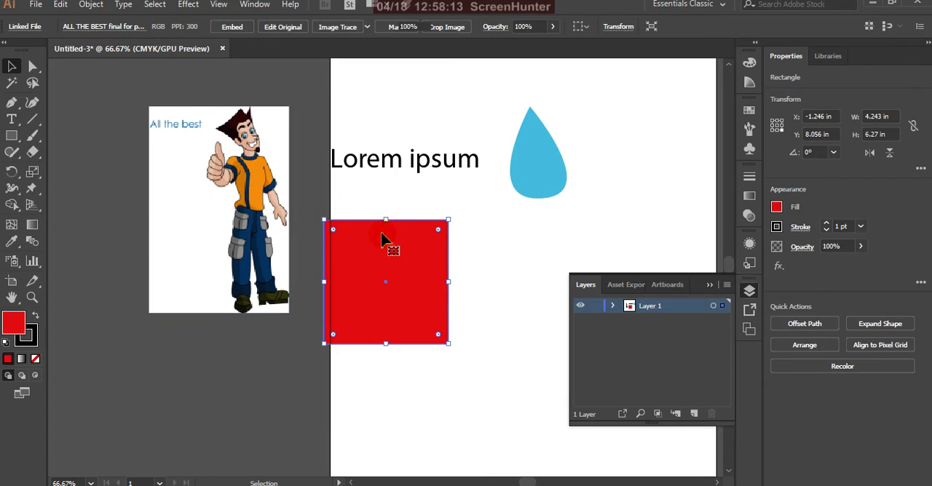
click(409, 167)
click(520, 177)
click(496, 273)
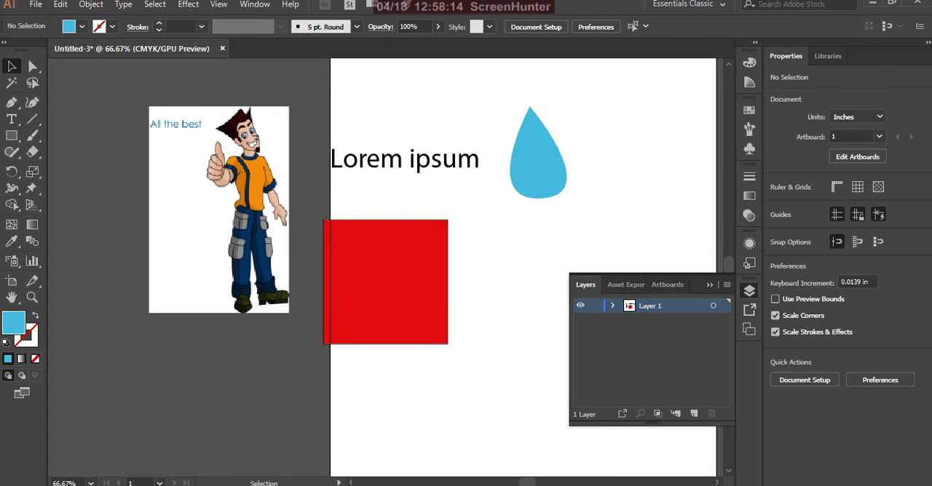
click(486, 285)
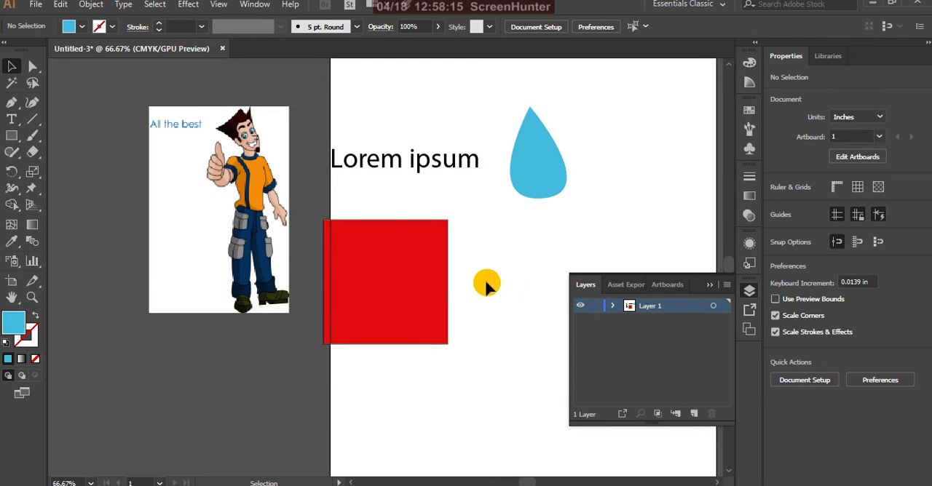
Collapse and reopen the layer list, and hide Layer 1
click(708, 285)
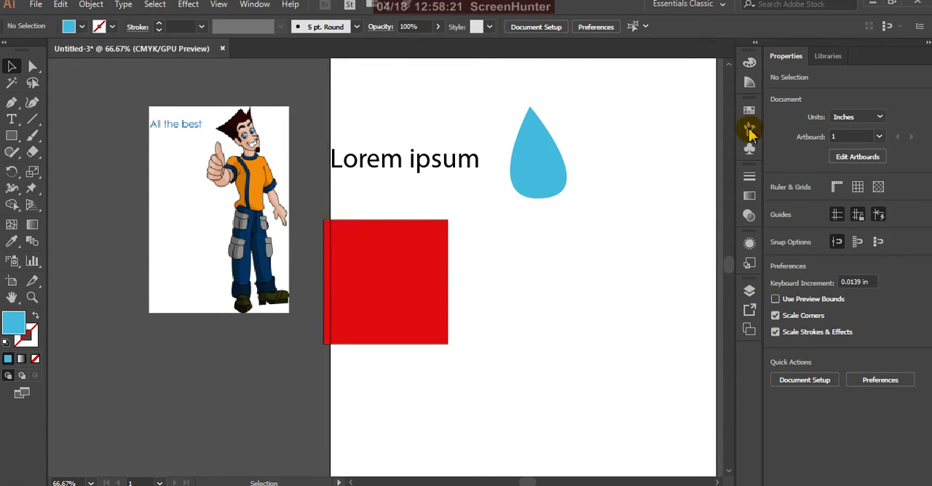
click(749, 294)
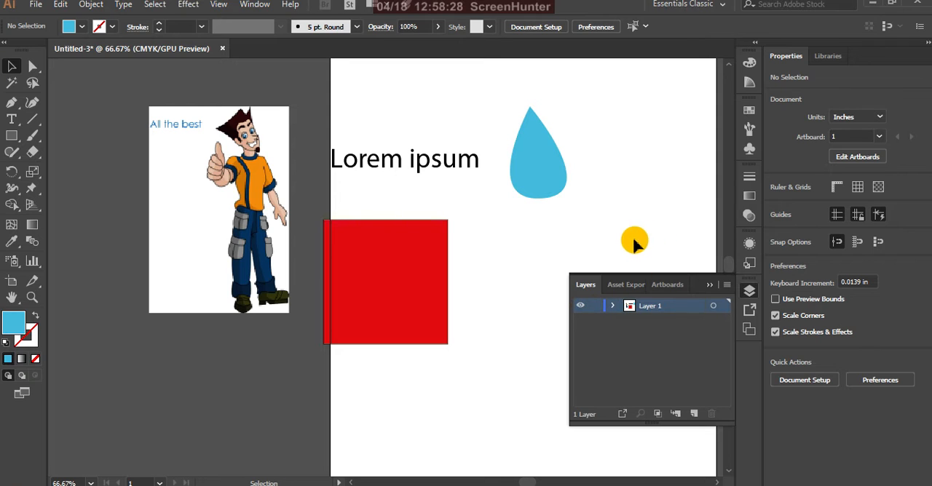
click(580, 307)
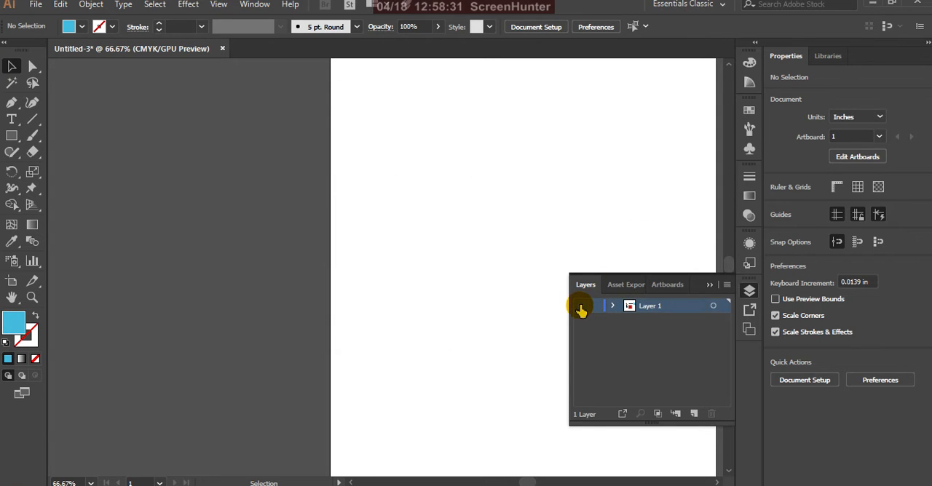
Show Layer 1 again, switch its visibility off and on once more, and expand its list of objects
click(580, 307)
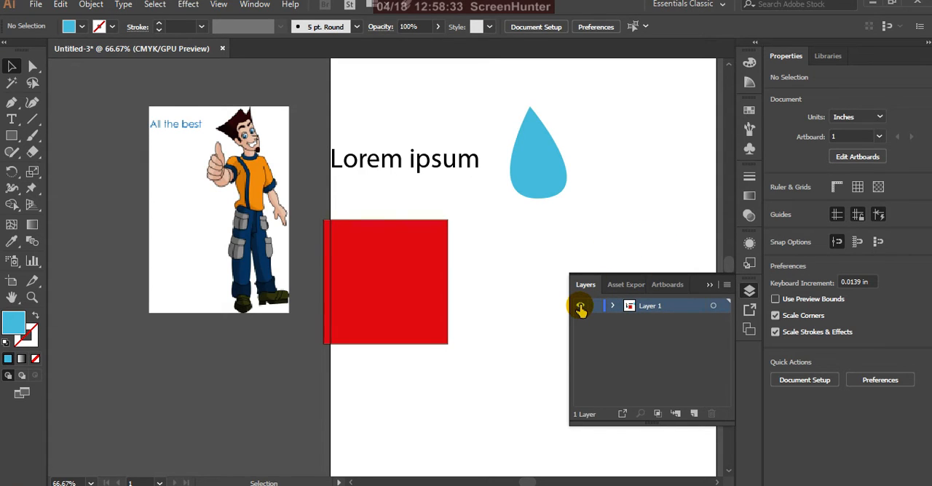
click(580, 306)
click(580, 306)
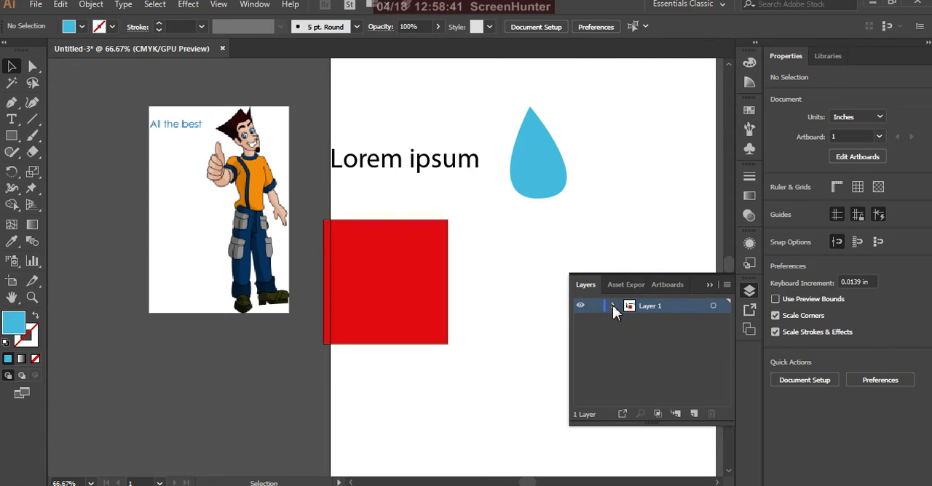
click(614, 306)
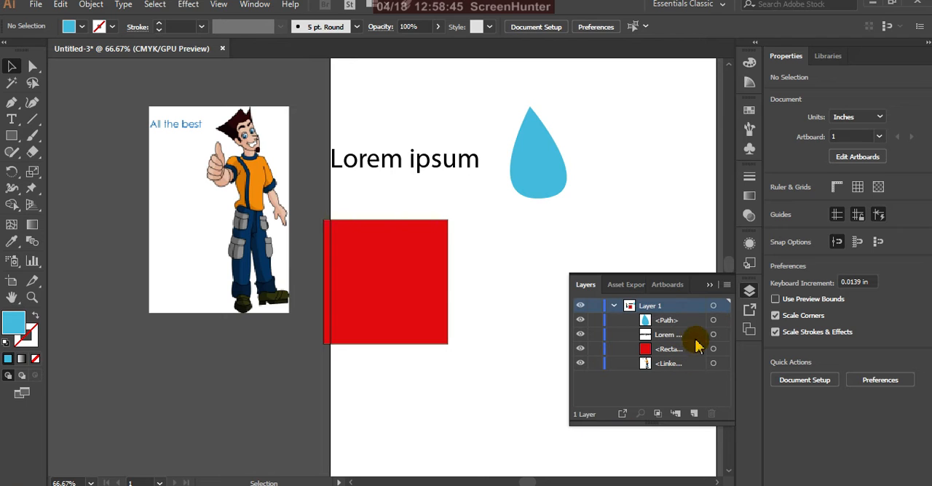
Select the red square, the teardrop, the text and the image in turn on the canvas, ending with the red square
click(427, 285)
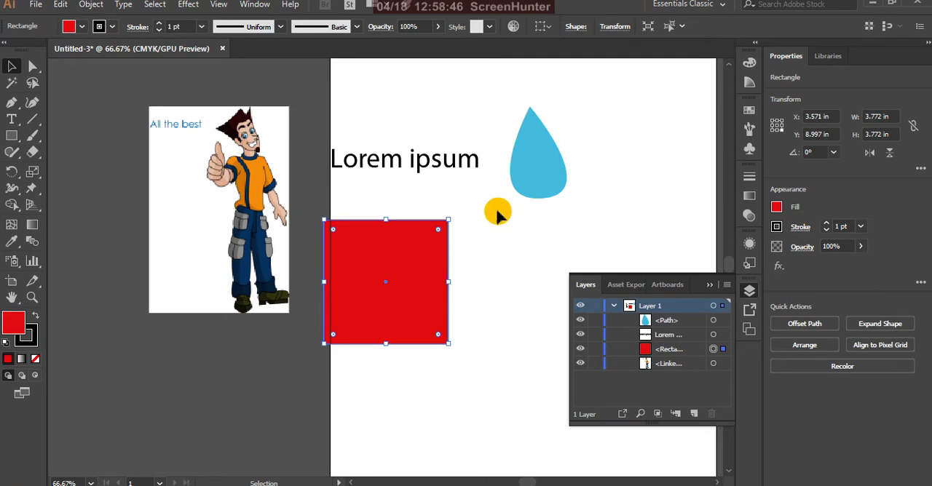
click(545, 177)
click(469, 168)
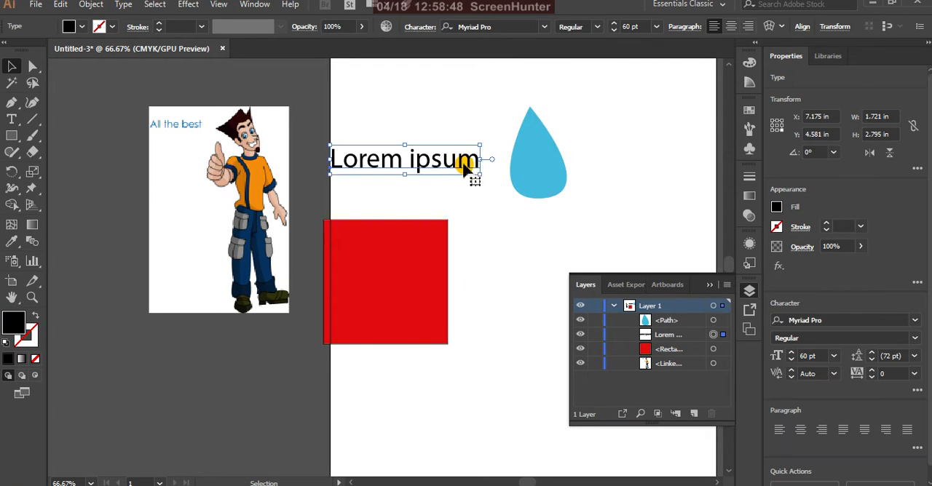
click(288, 194)
click(381, 277)
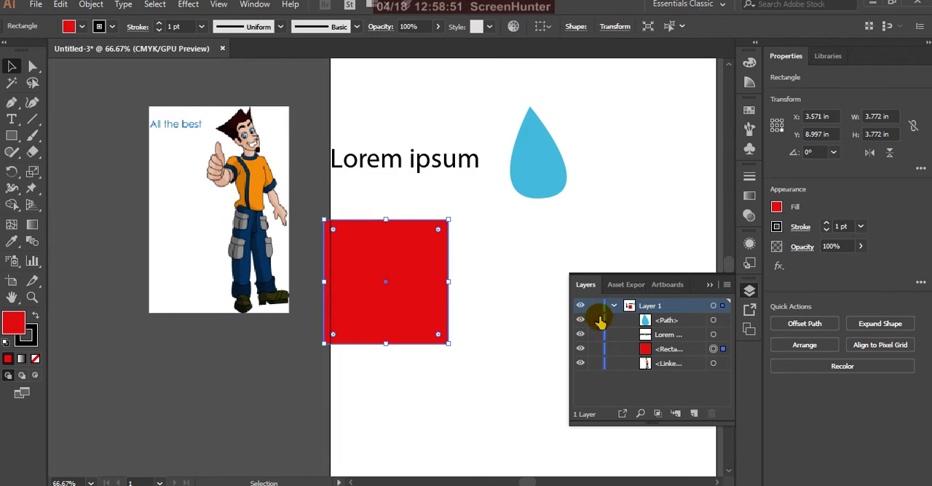
Highlight the path, text and rectangle entries one after another in the layer list, ending on Layer 1
click(673, 322)
click(666, 336)
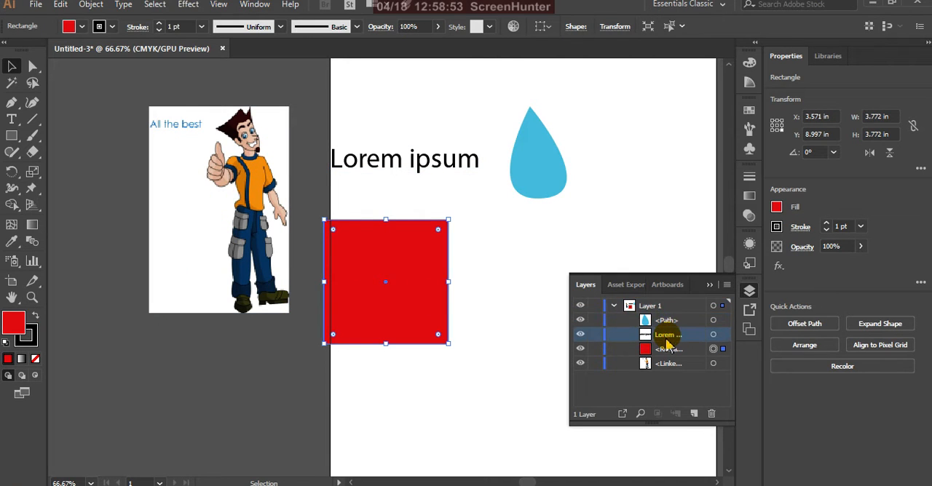
click(668, 351)
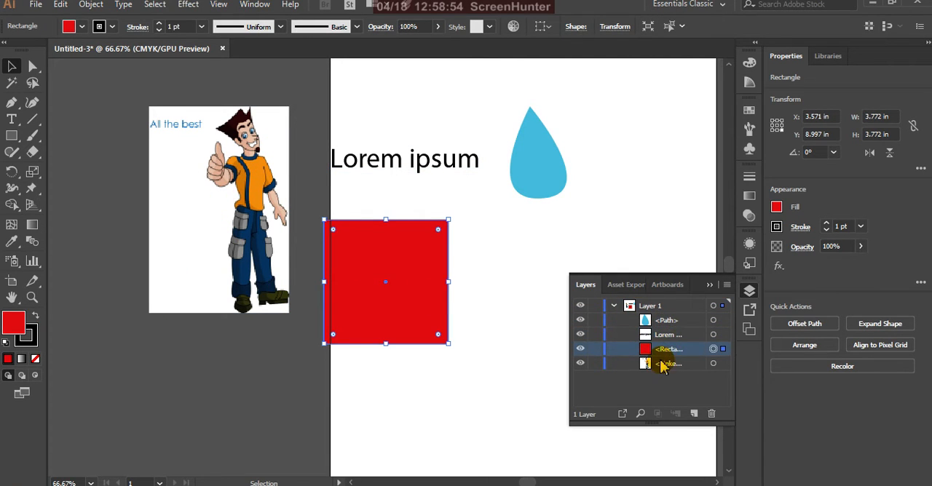
click(644, 307)
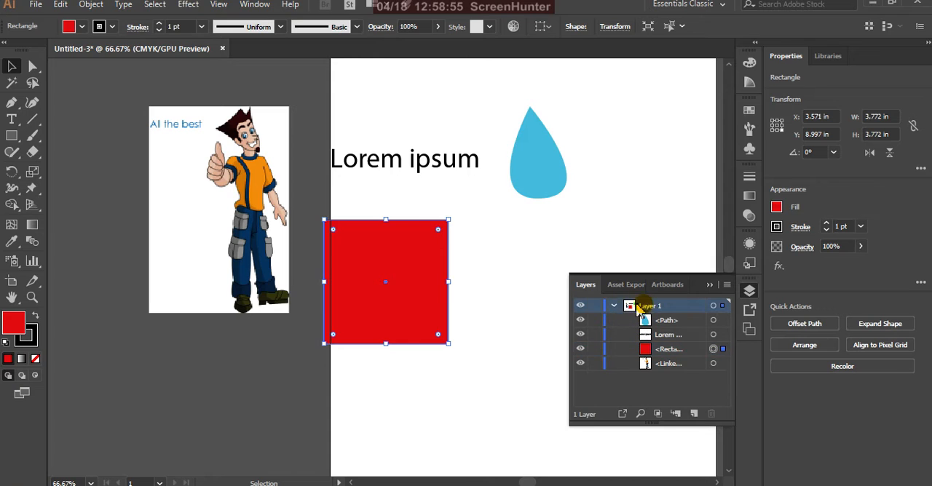
Hide and show Layer 1 several times, leaving all of its objects visible
click(581, 306)
click(582, 309)
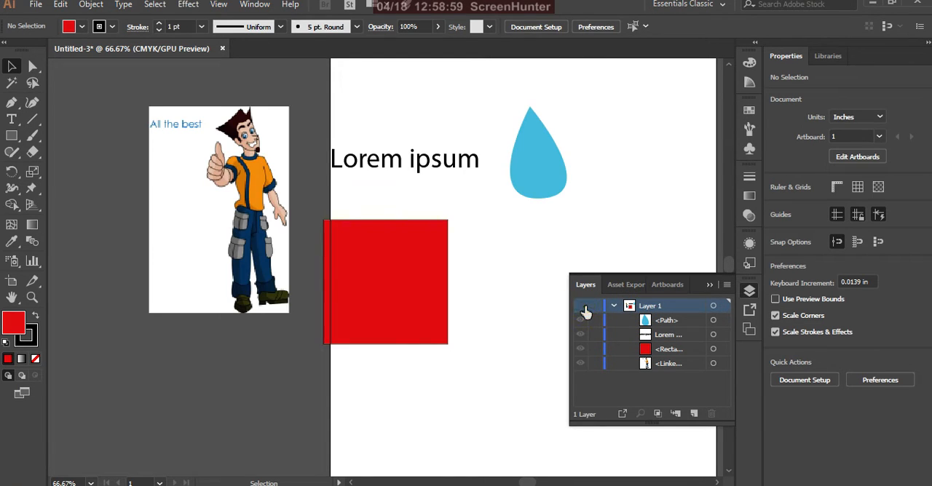
click(582, 309)
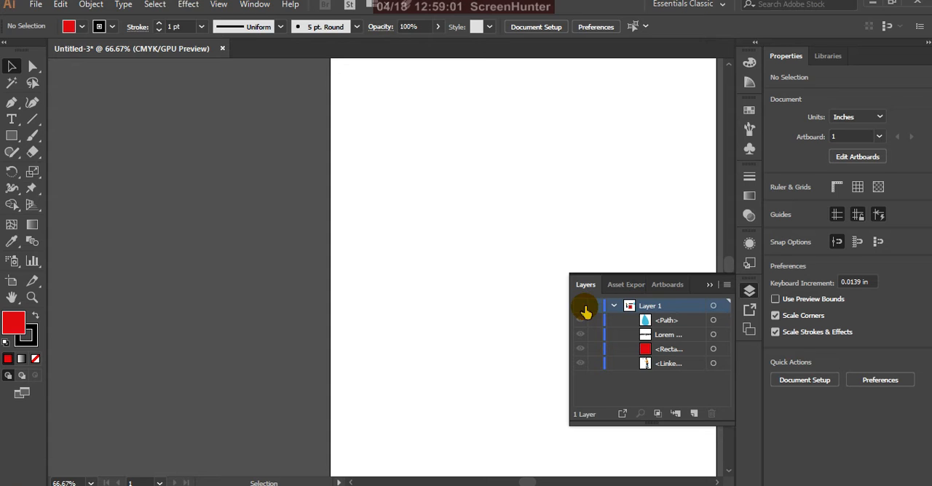
click(583, 308)
click(583, 308)
click(584, 309)
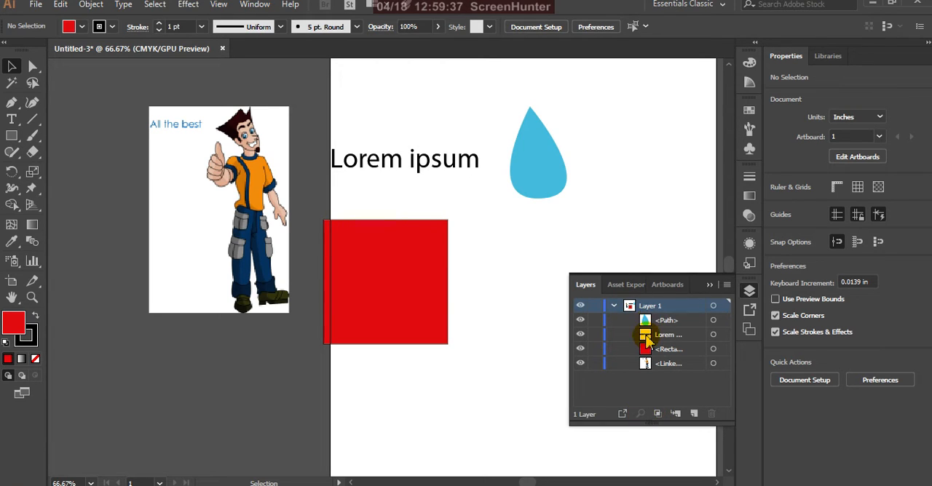
Select the linked image through its entry in the layer list and collect it for export as an asset
click(671, 350)
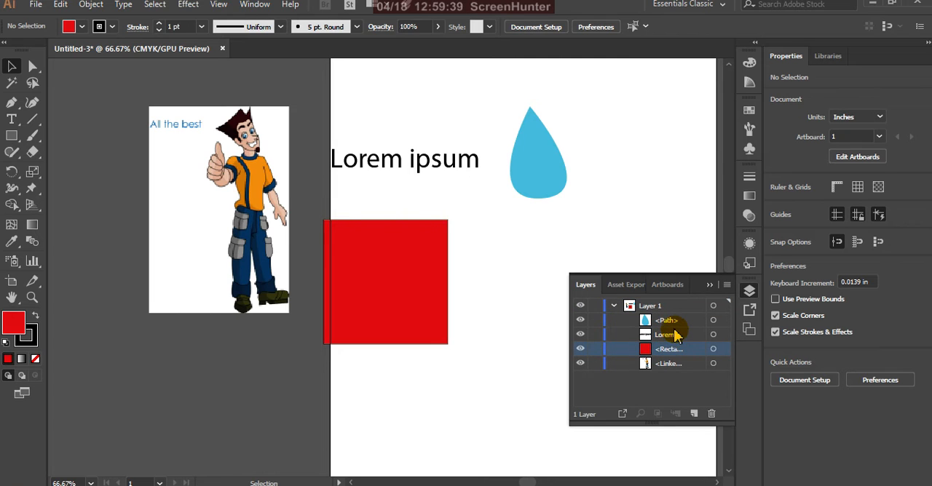
click(676, 335)
click(713, 363)
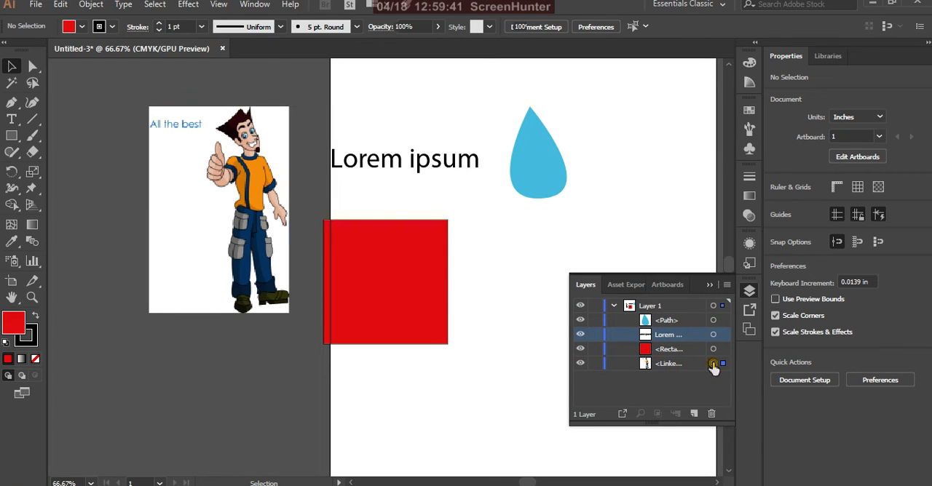
click(665, 366)
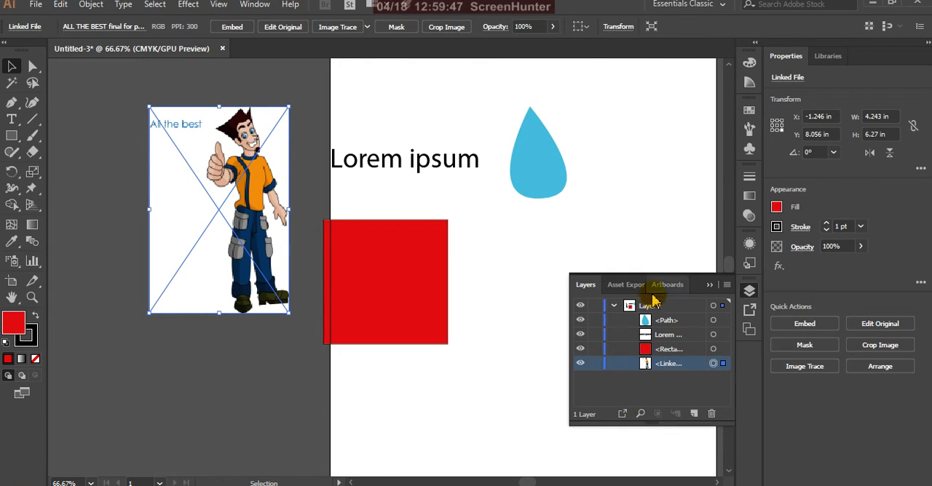
click(622, 415)
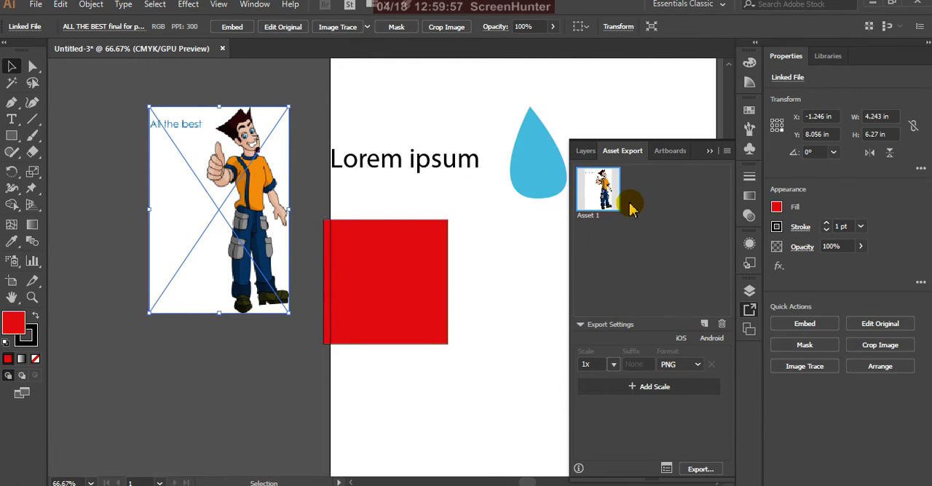
Return to the layer list, flatten the artwork, and expand and collapse Layer 1 to inspect its contents
click(587, 151)
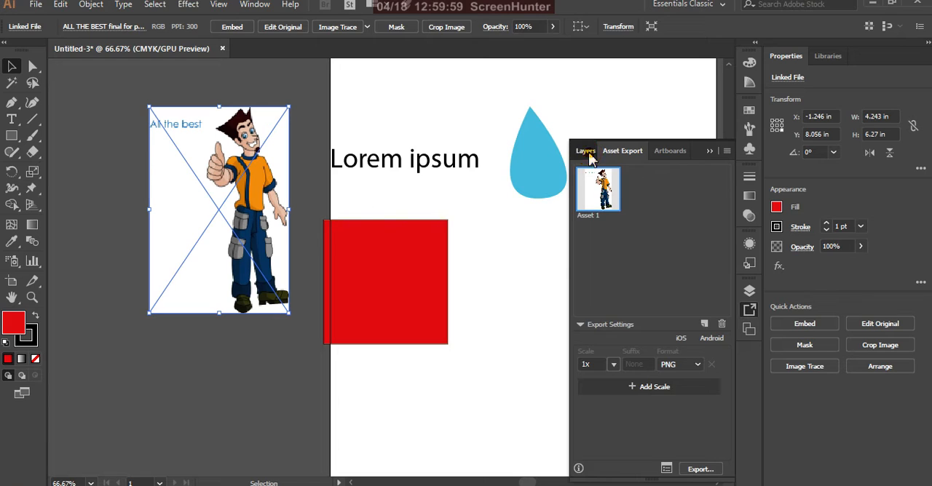
click(610, 306)
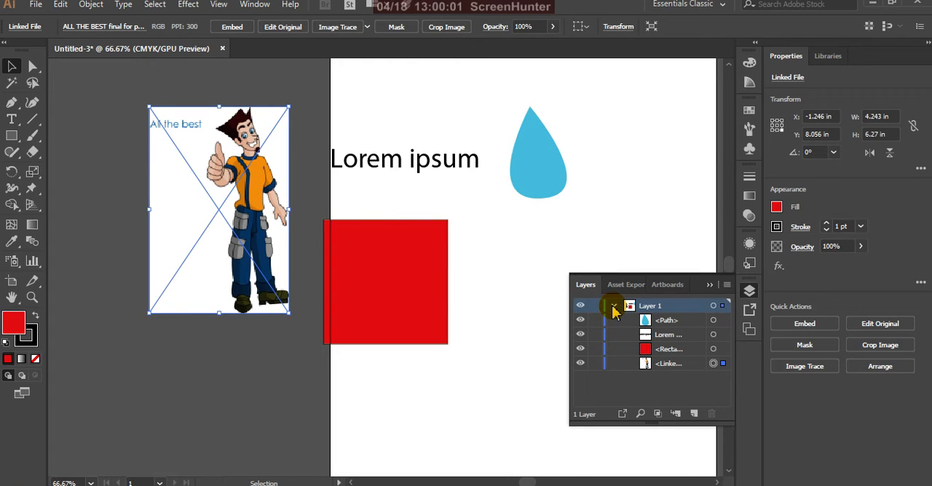
click(612, 309)
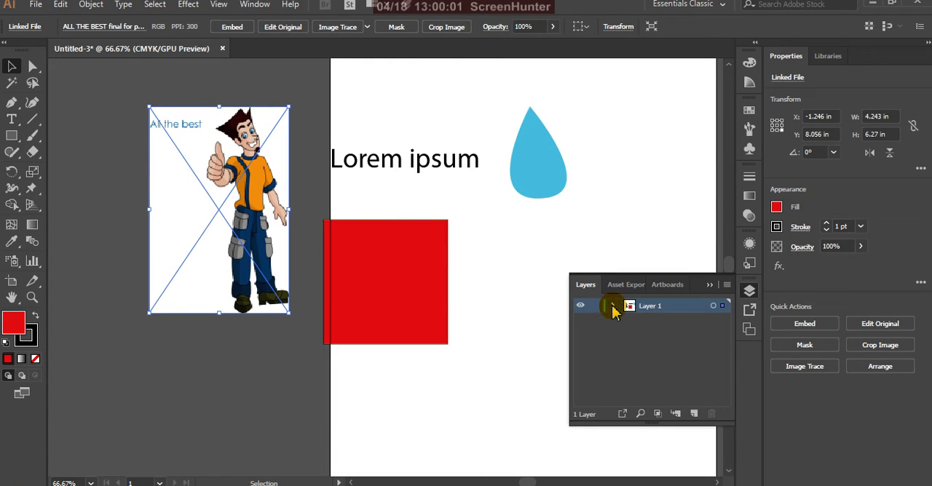
click(726, 285)
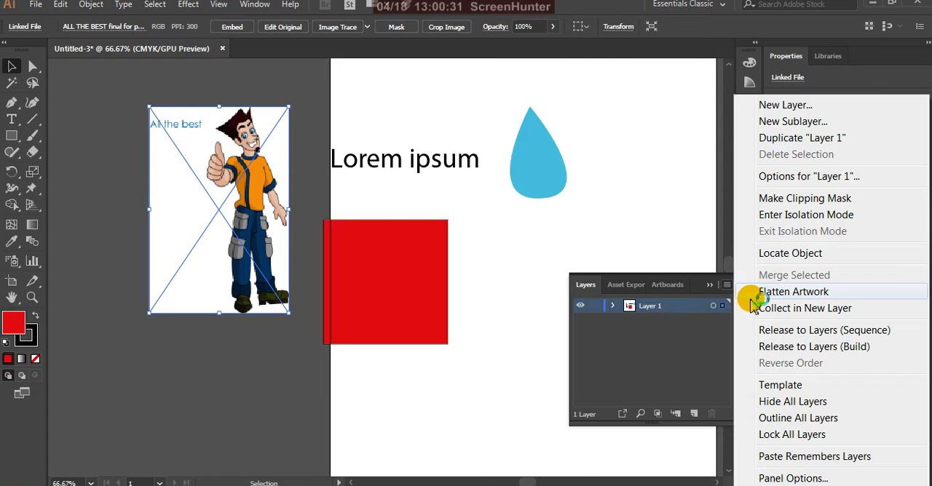
click(777, 293)
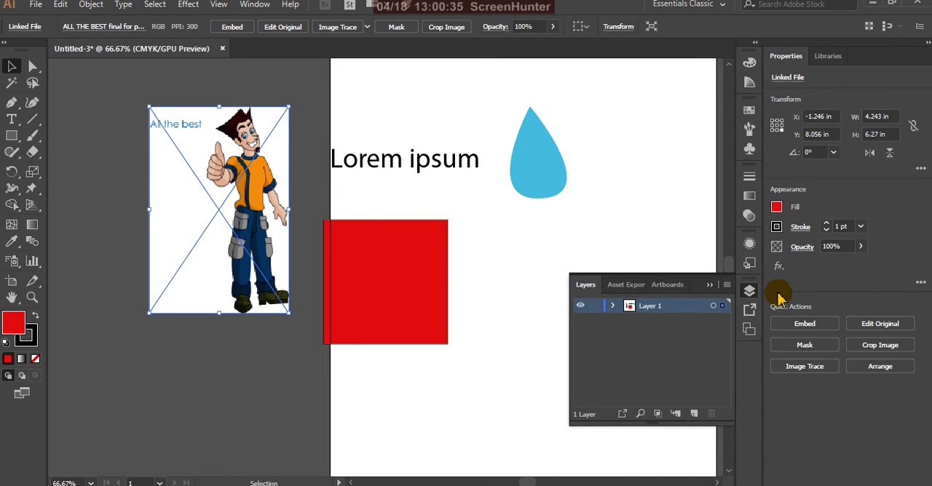
click(614, 305)
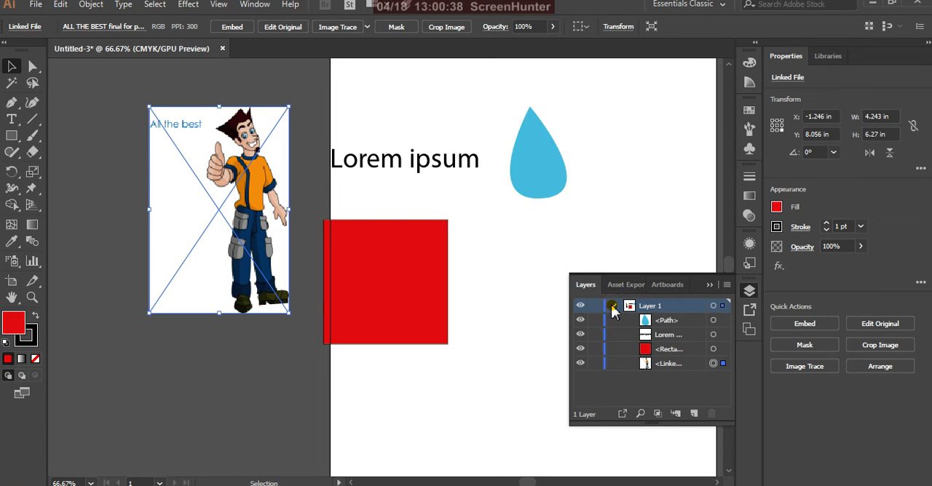
click(612, 305)
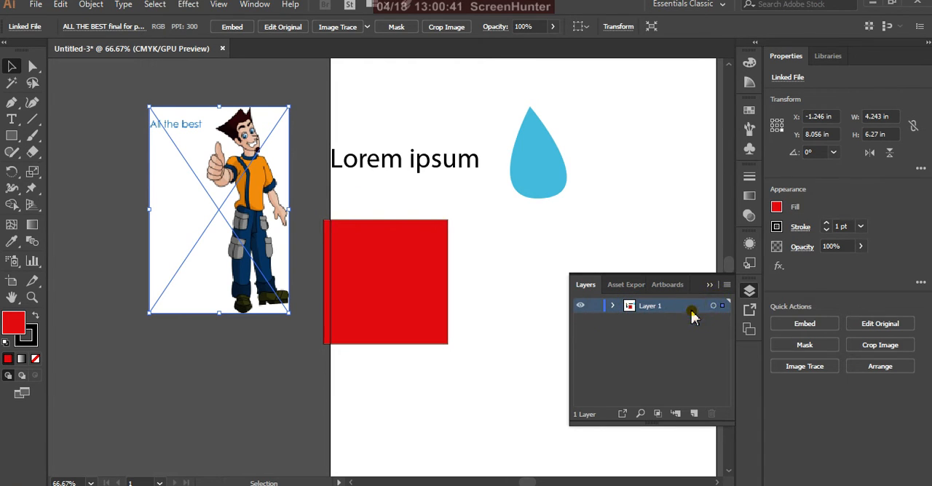
Release Layer 1's objects to separate layers with the Sequence option, and release the image's Layer 5 with the Build option
click(726, 285)
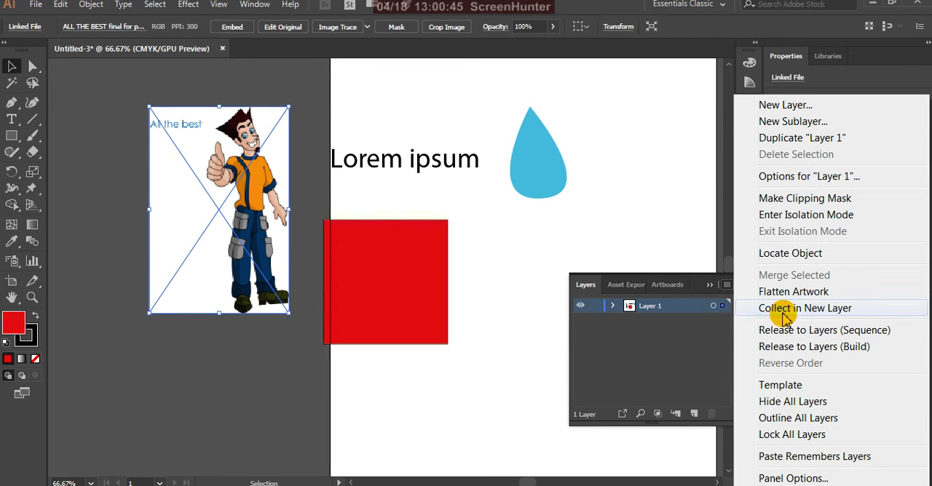
click(838, 339)
key(ctrl+shift+a)
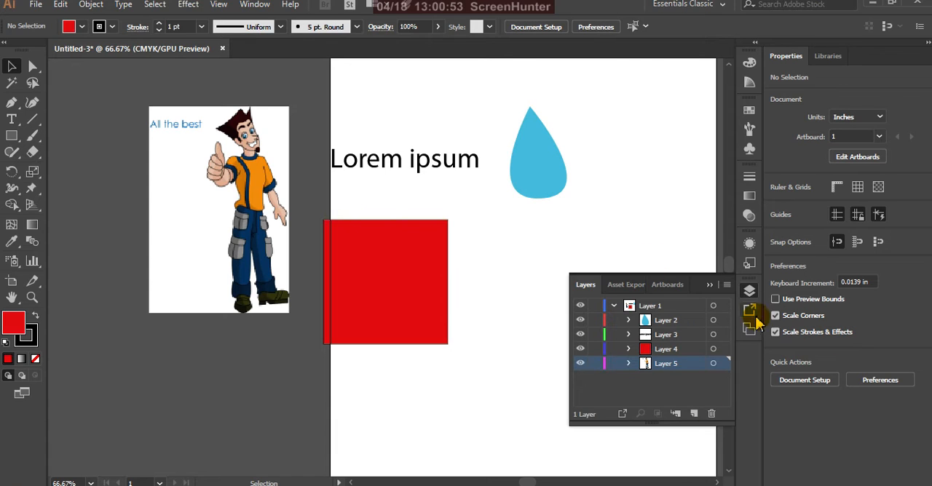
click(726, 284)
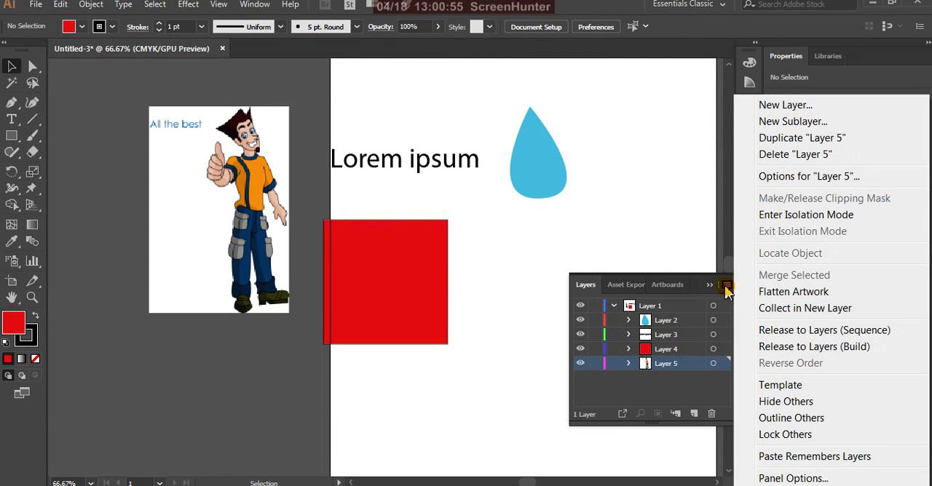
click(765, 347)
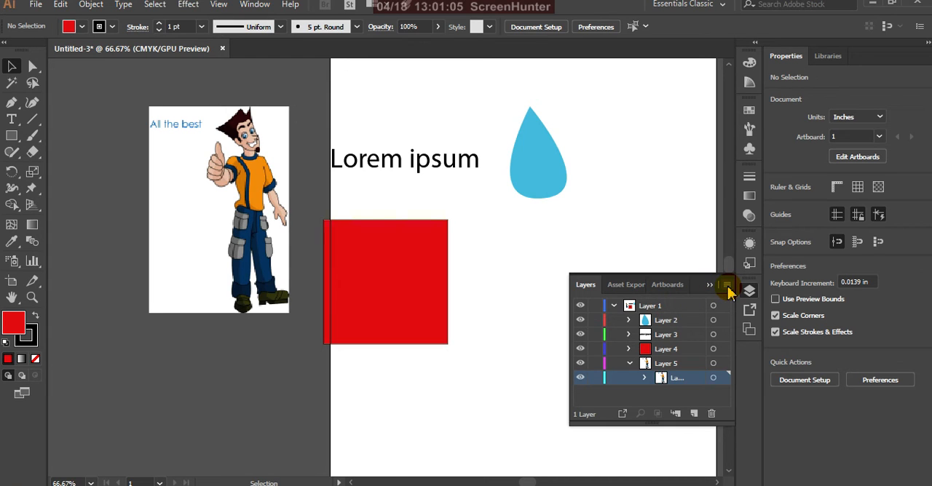
Turn the parent Layer 1 into a template layer
click(676, 309)
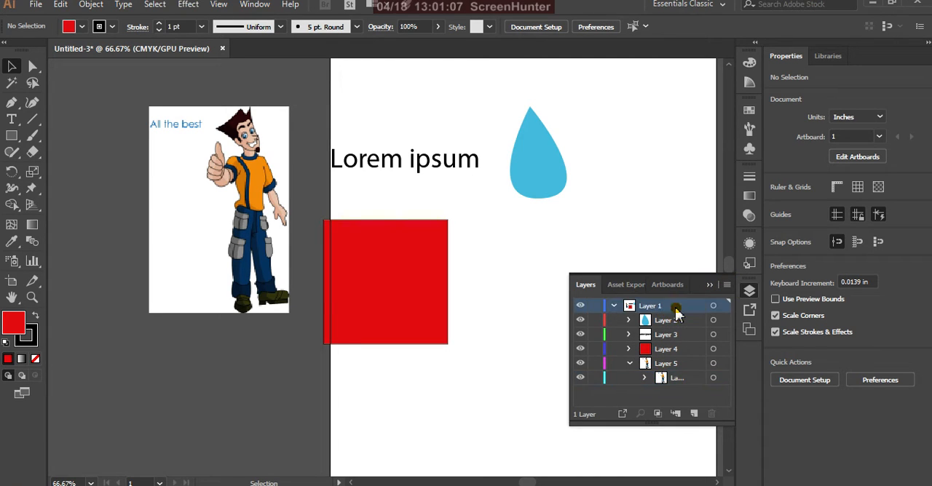
click(726, 285)
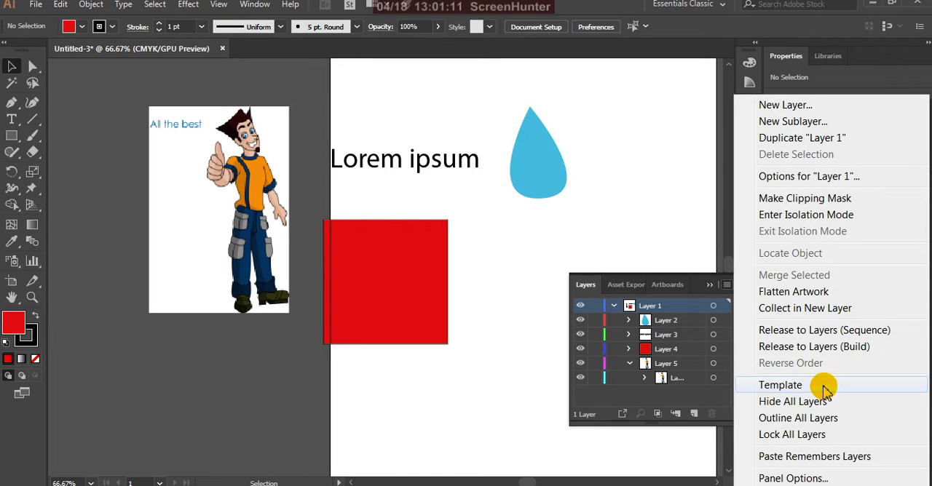
click(773, 385)
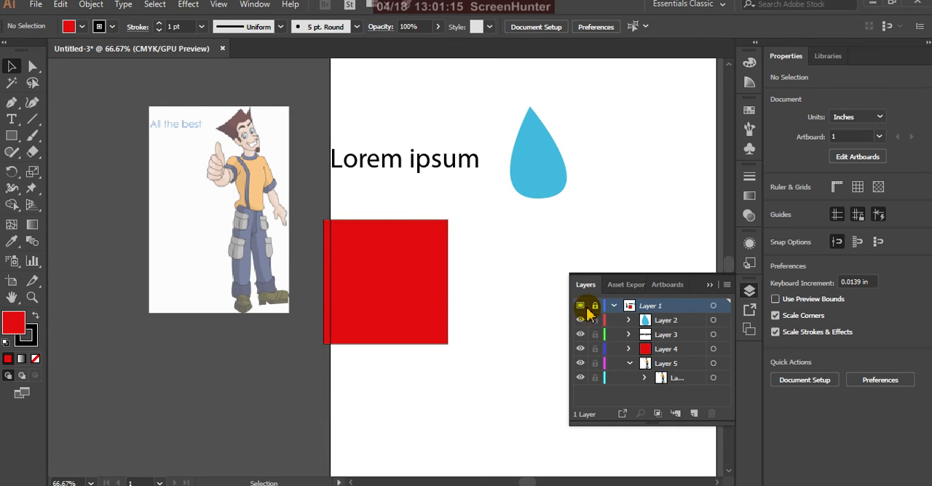
Unlock the template Layer 1, and hide it and show it again
click(580, 306)
click(580, 306)
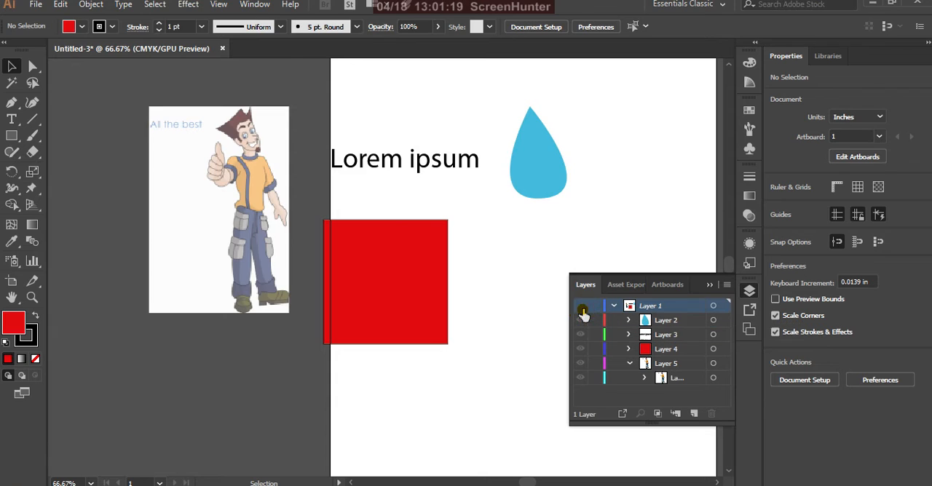
click(580, 306)
click(580, 306)
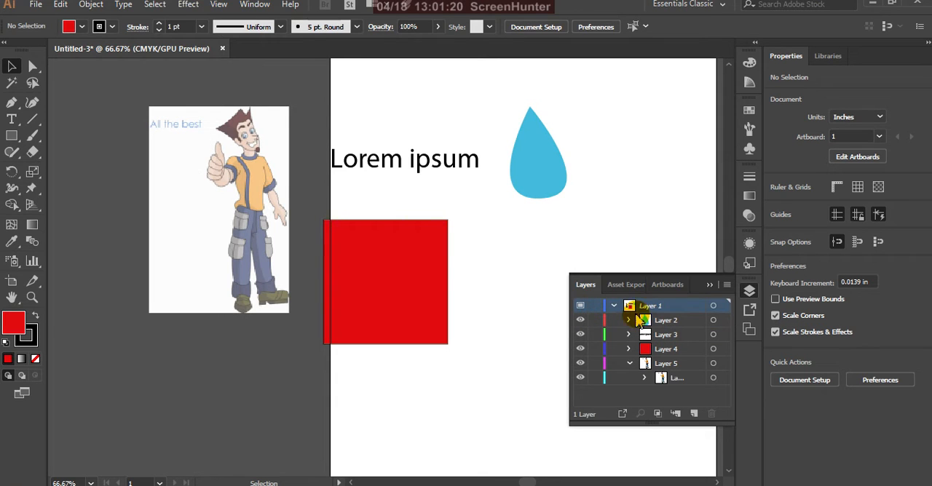
Turn off the Template setting for Layer 1 and hide all layers
click(725, 285)
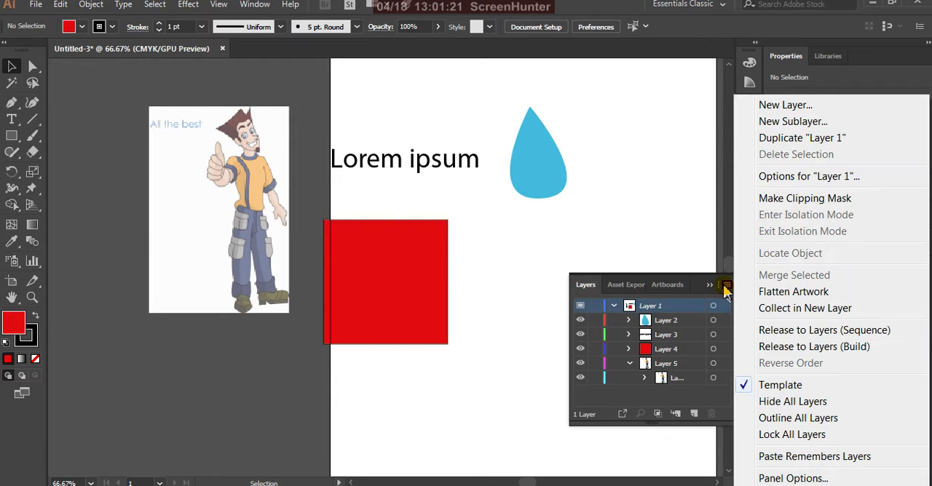
click(737, 387)
click(727, 286)
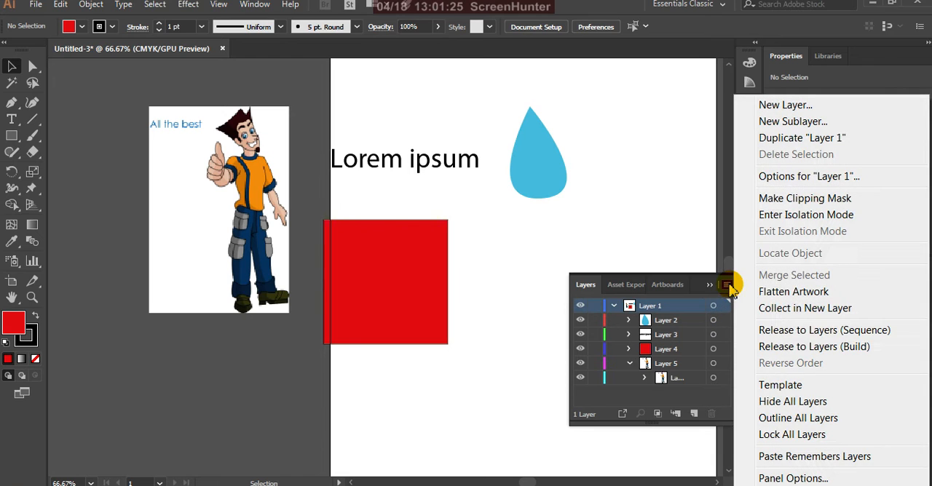
click(829, 405)
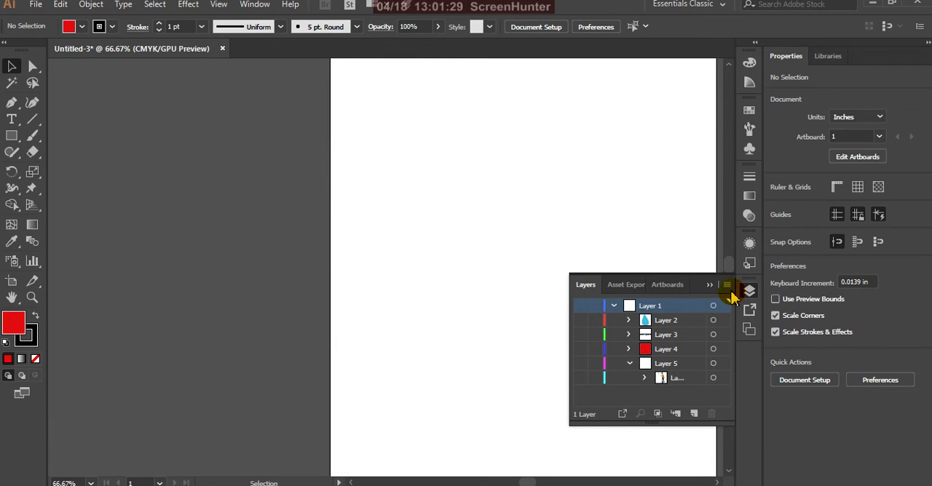
Show all hidden layers again
click(727, 285)
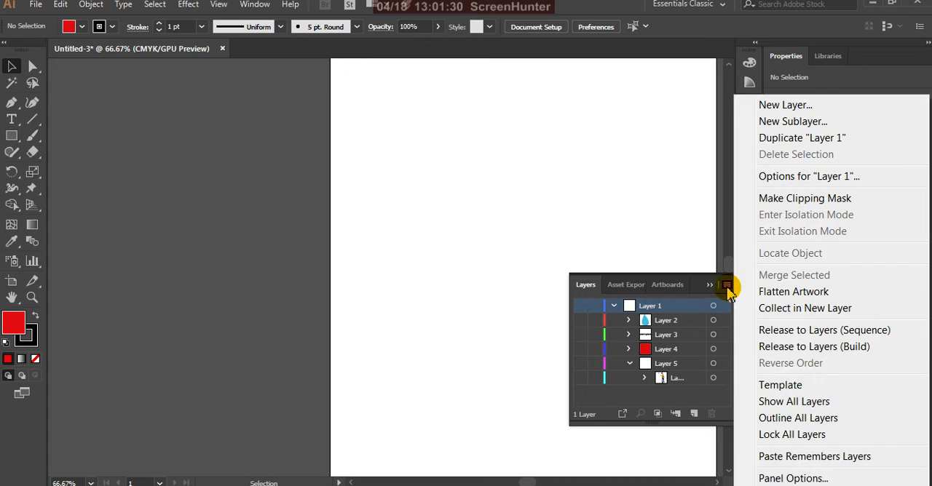
click(795, 402)
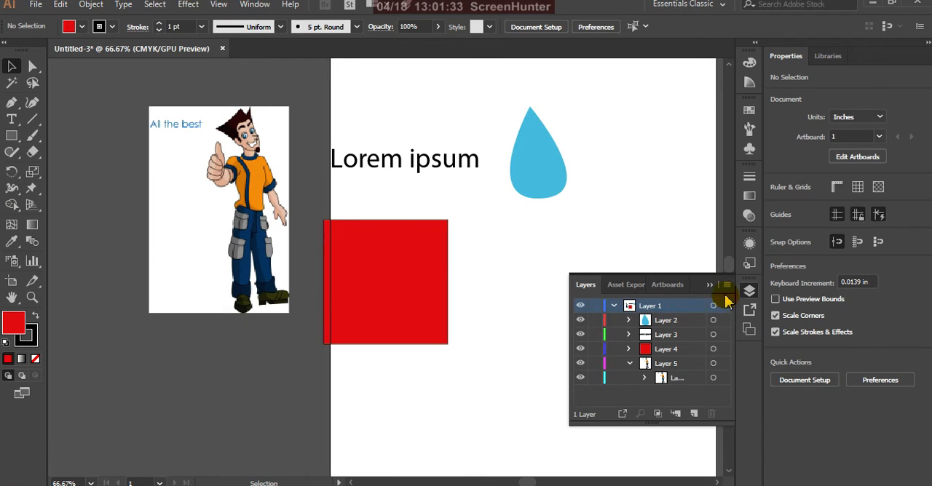
Display all layers as outlines and return them to preview
click(727, 286)
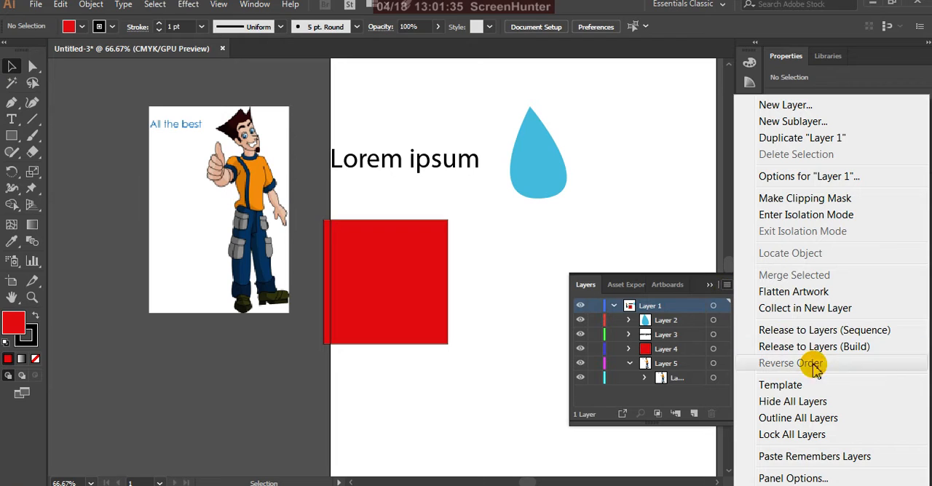
click(840, 421)
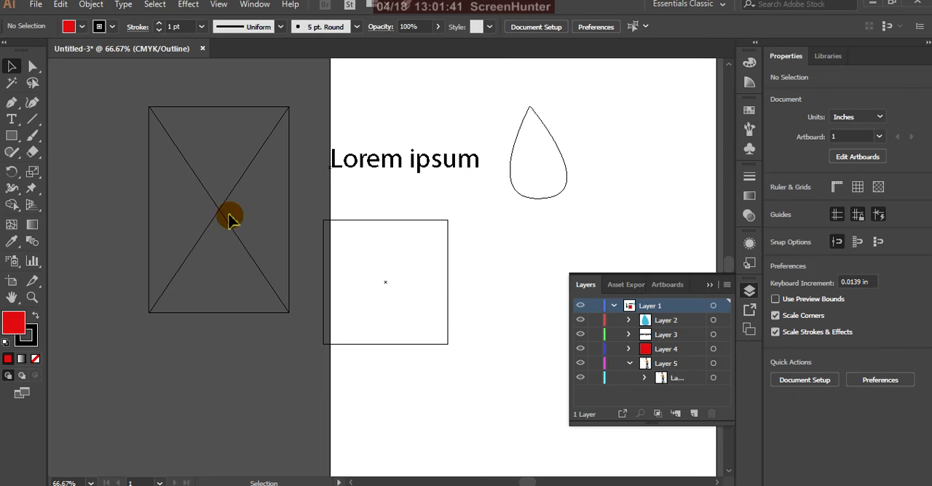
click(726, 286)
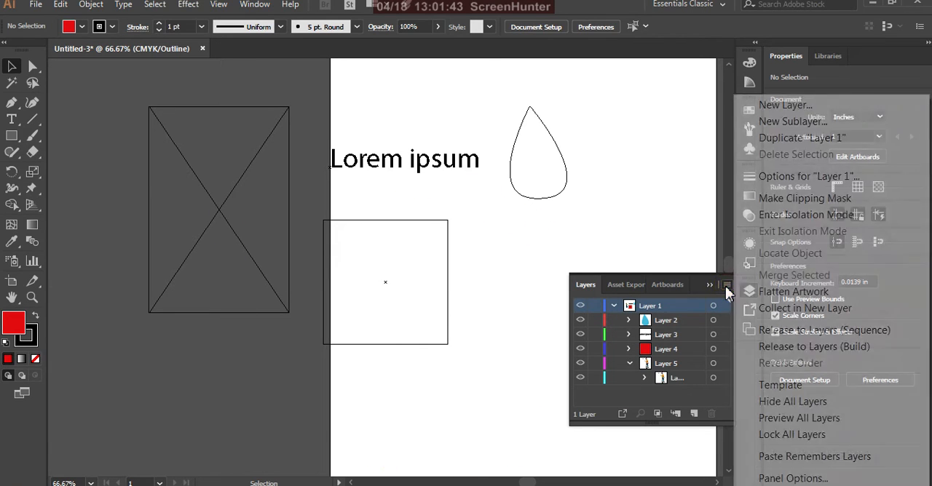
click(799, 418)
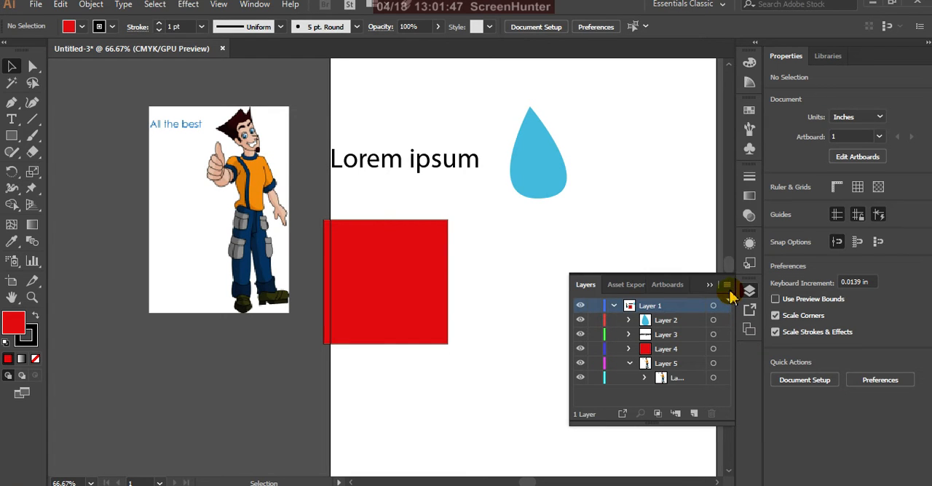
Lock all layers and unlock them again
click(726, 285)
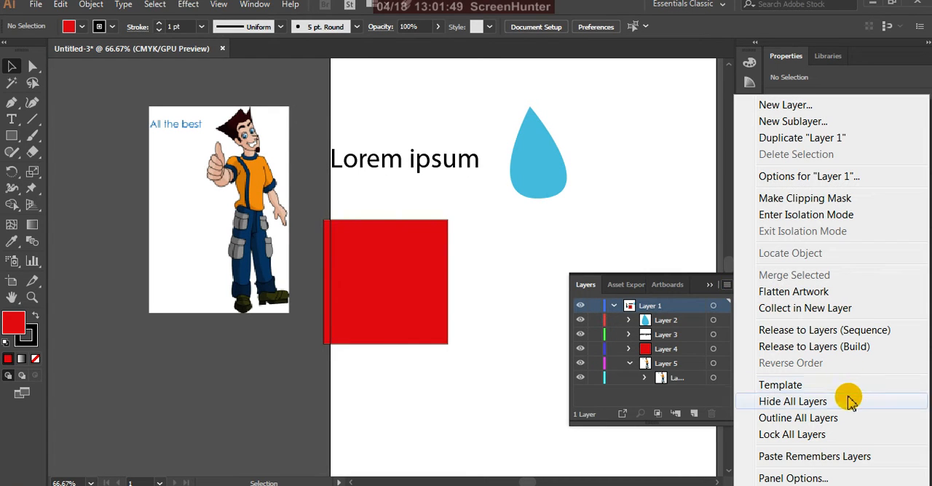
click(806, 436)
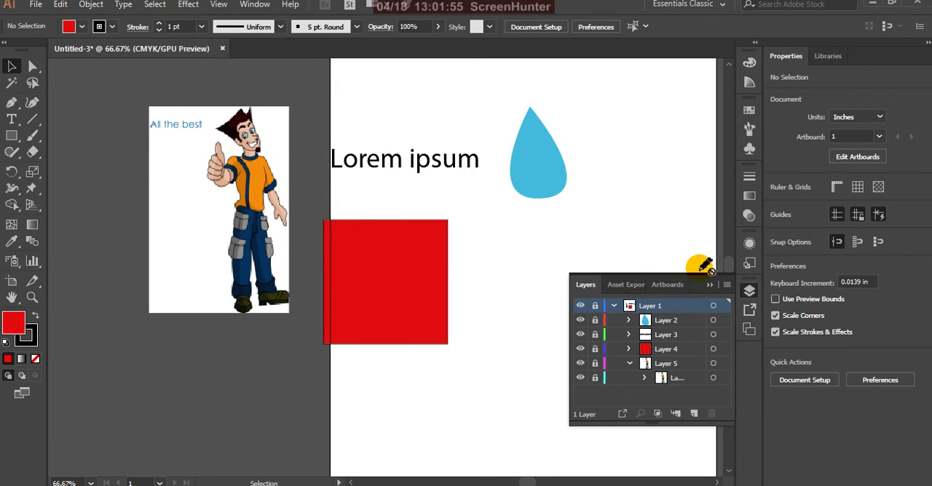
click(726, 286)
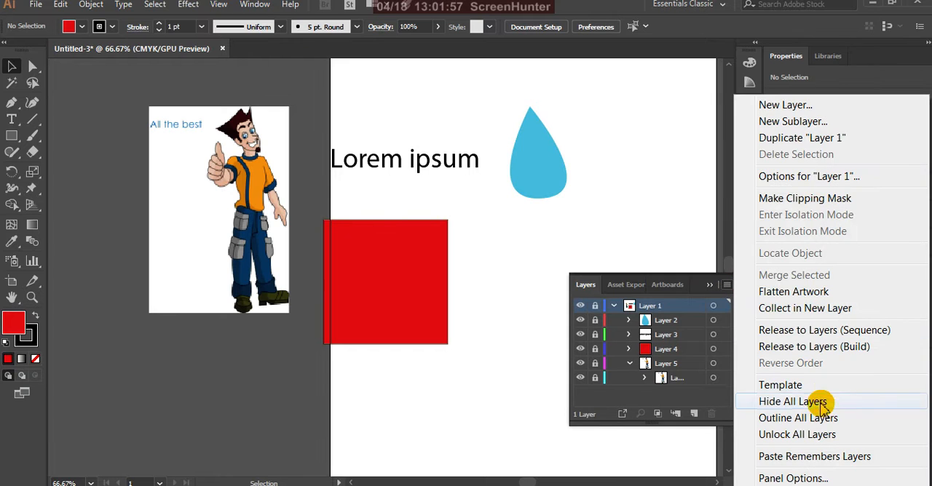
click(806, 434)
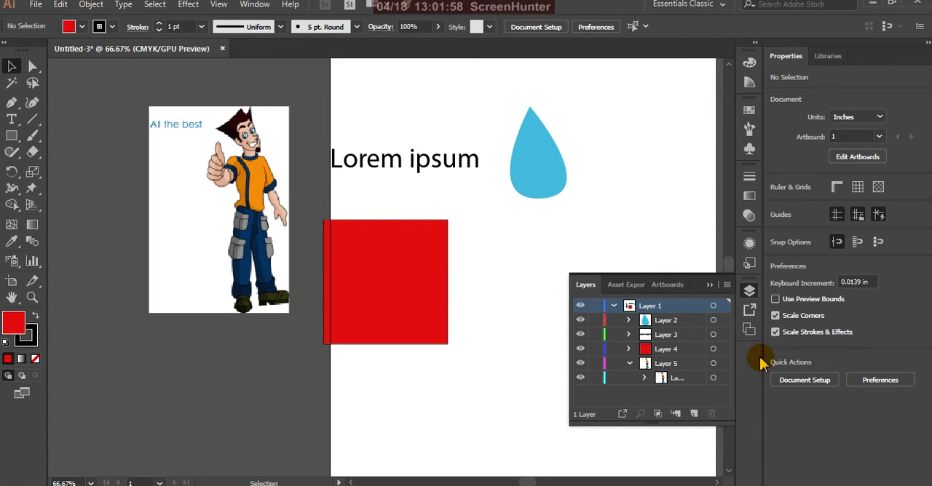
Turn the Paste Remembers Layers option on and off again
click(727, 285)
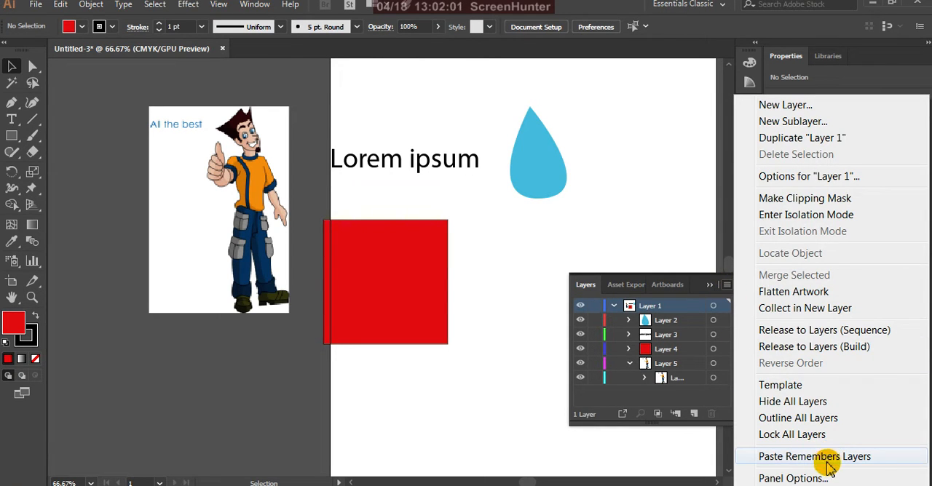
click(850, 459)
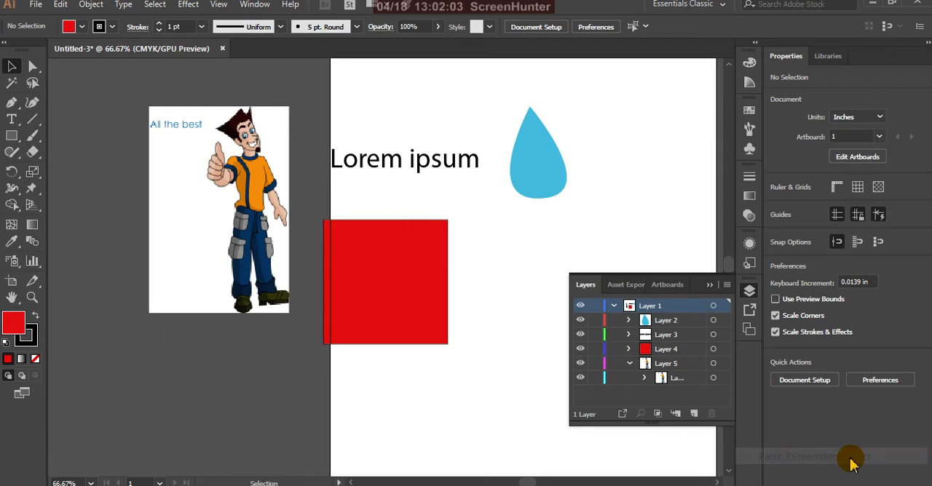
click(726, 285)
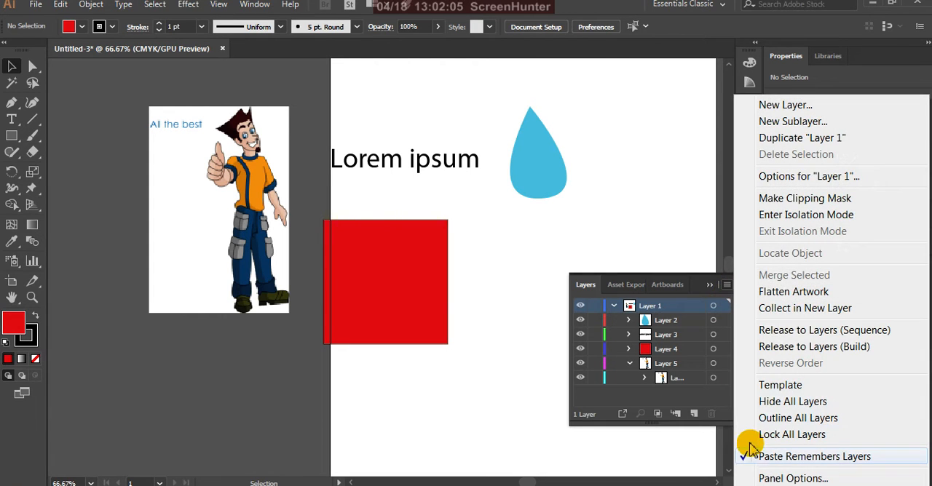
click(746, 455)
Set the row size of the layer list to Large, and set it back to Medium
click(727, 286)
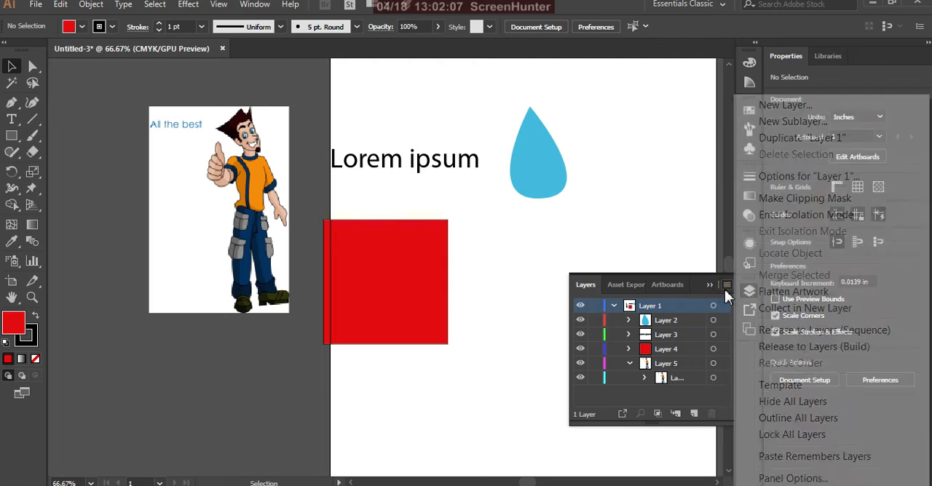
click(830, 477)
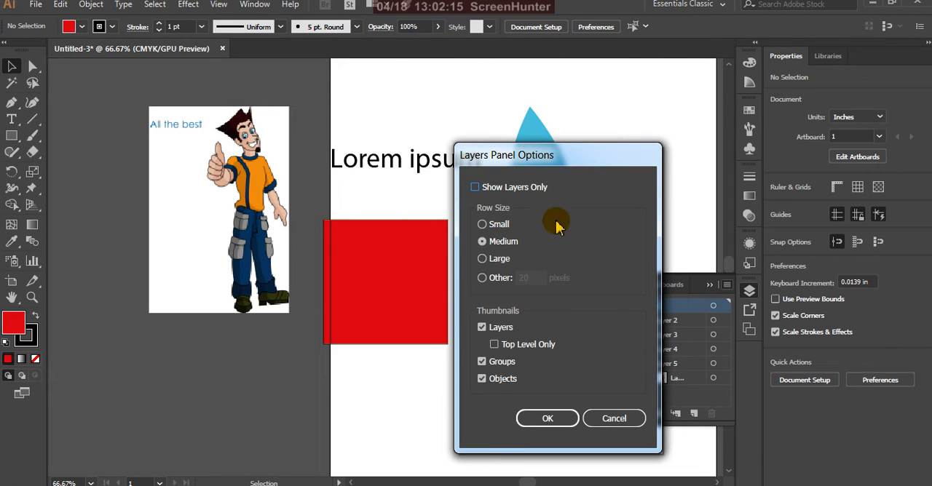
drag(572, 161, 333, 182)
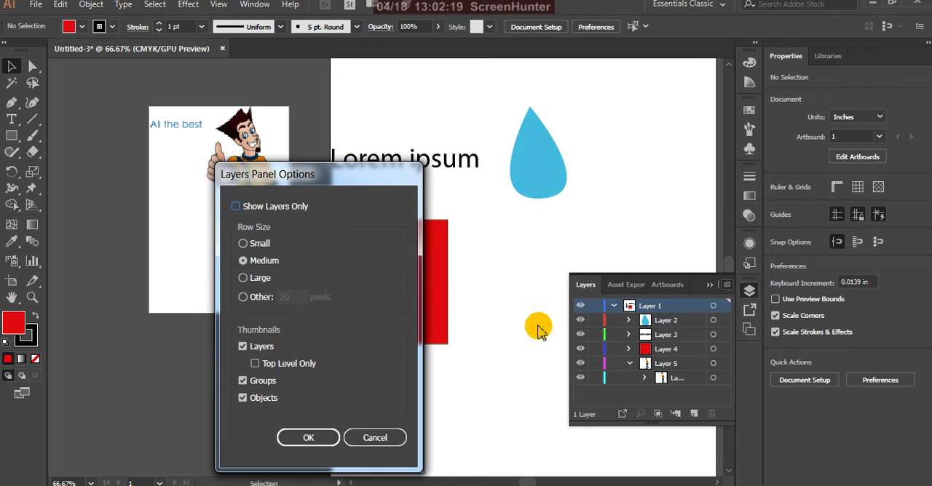
click(244, 280)
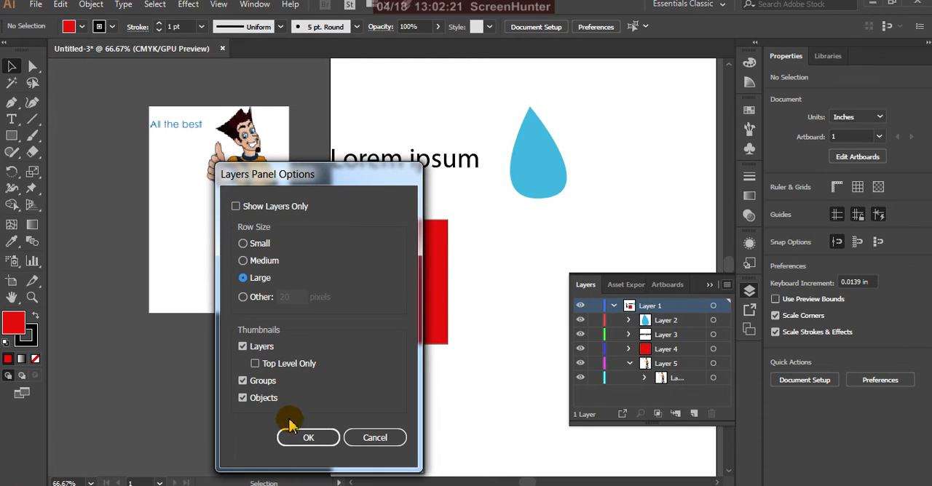
click(307, 438)
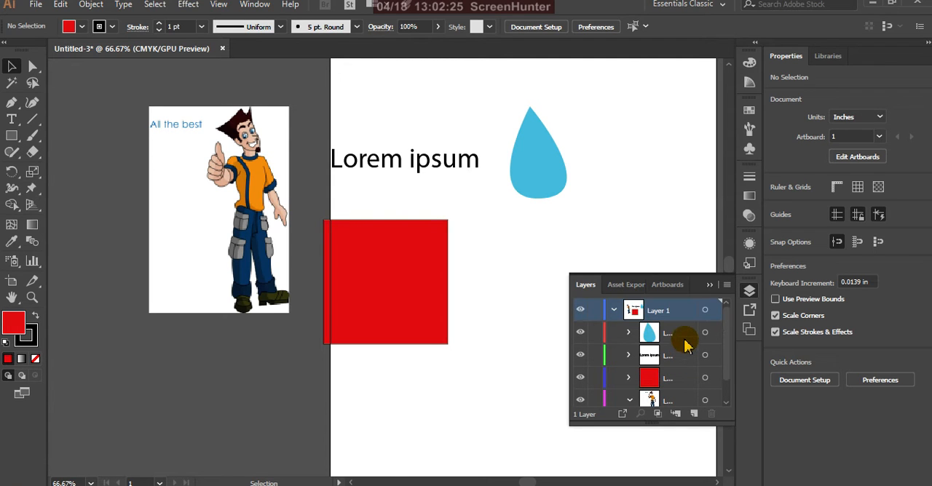
click(726, 285)
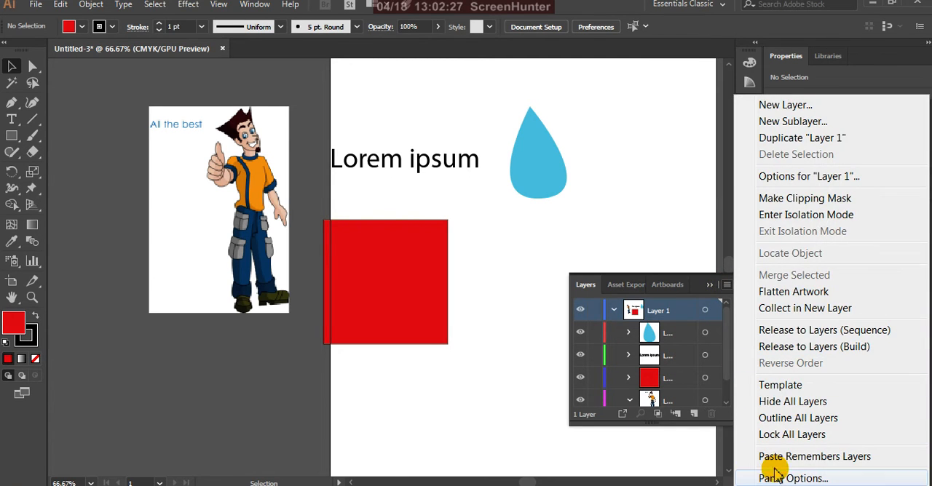
click(775, 477)
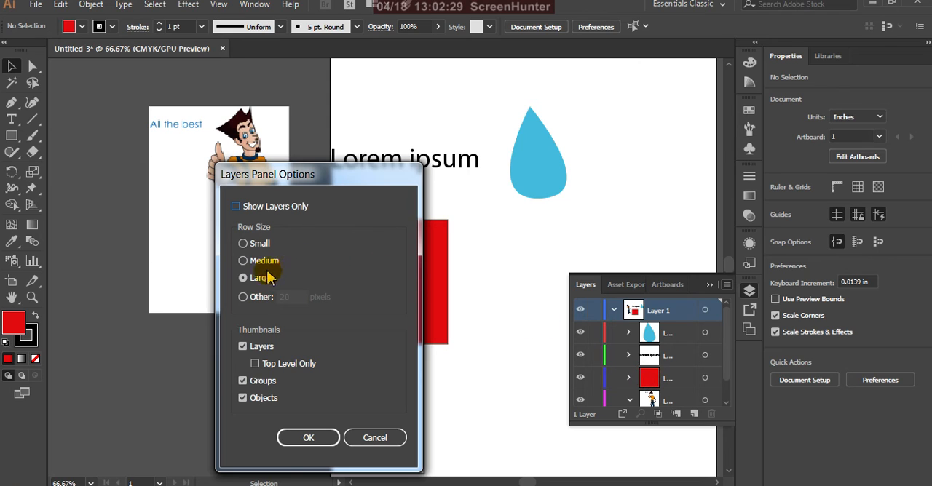
click(243, 261)
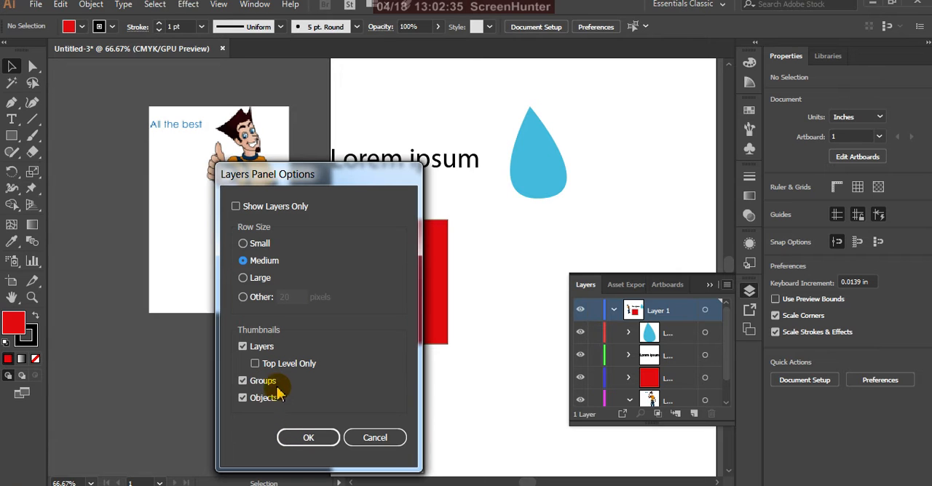
click(315, 439)
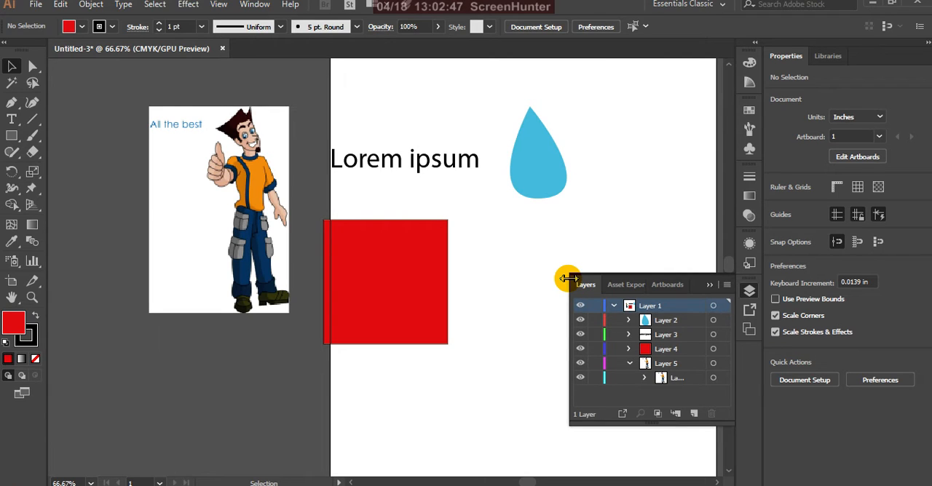
Collapse Layer 1 and open its name for editing, keeping the existing name
click(614, 307)
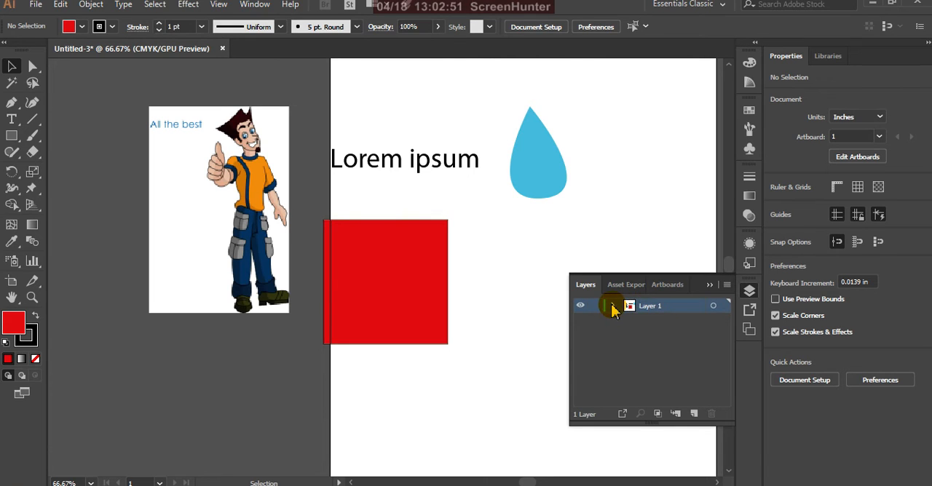
double_click(649, 306)
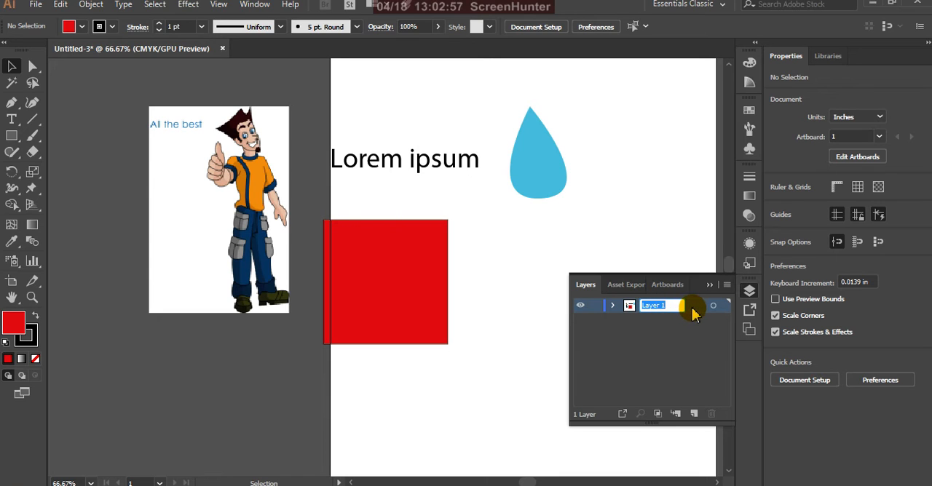
key(Return)
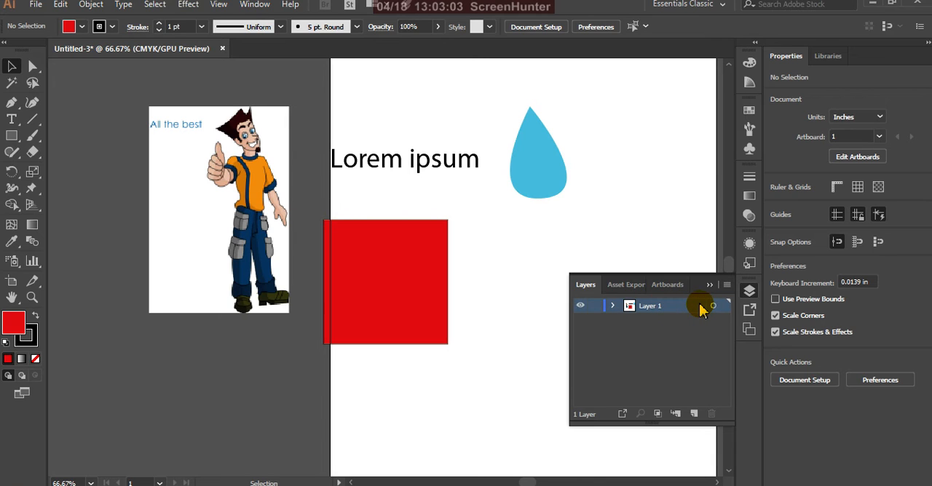
Try red as the custom color in Layer 1's options and cancel the change
double_click(700, 310)
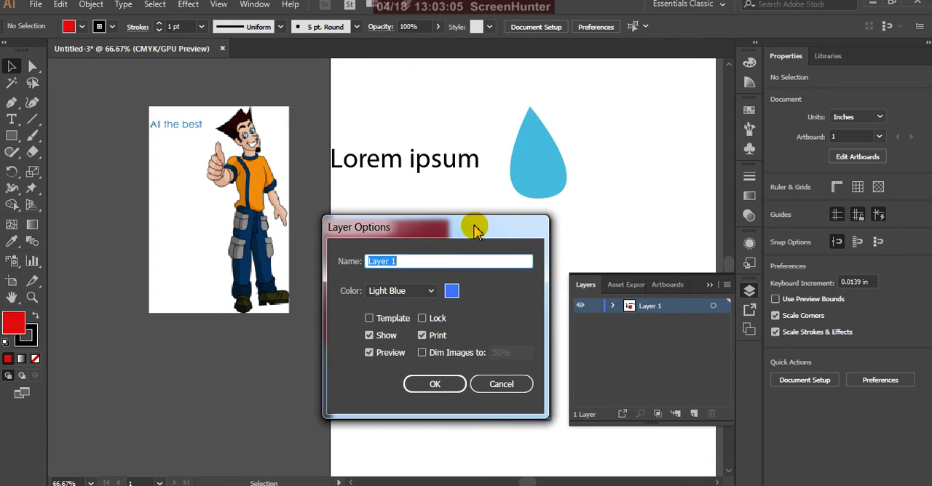
drag(476, 225, 441, 261)
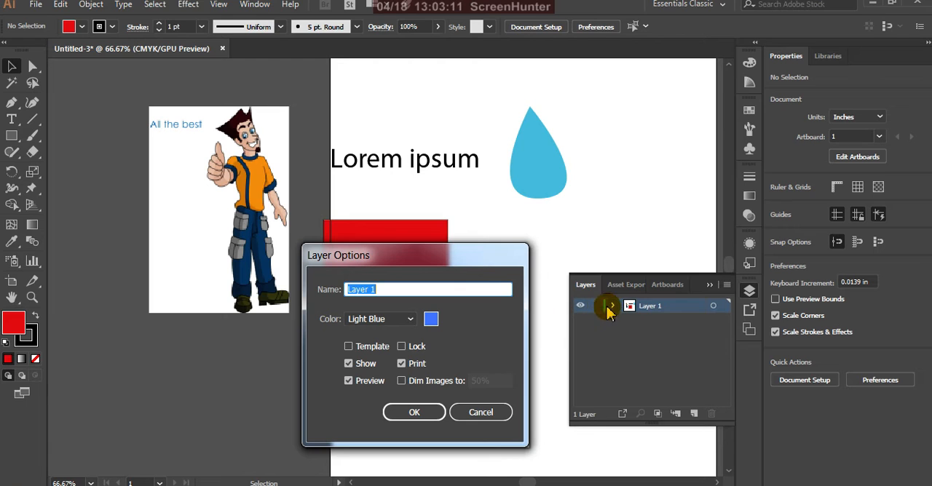
click(431, 319)
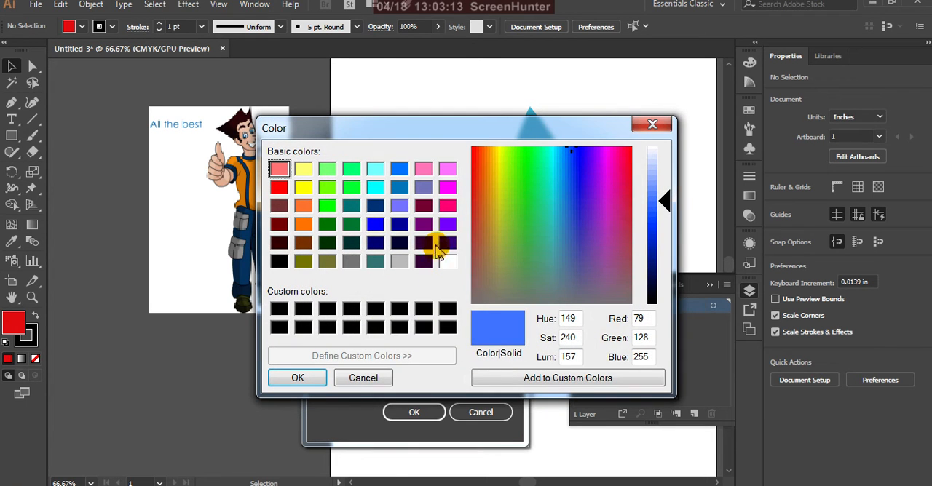
click(279, 188)
click(297, 377)
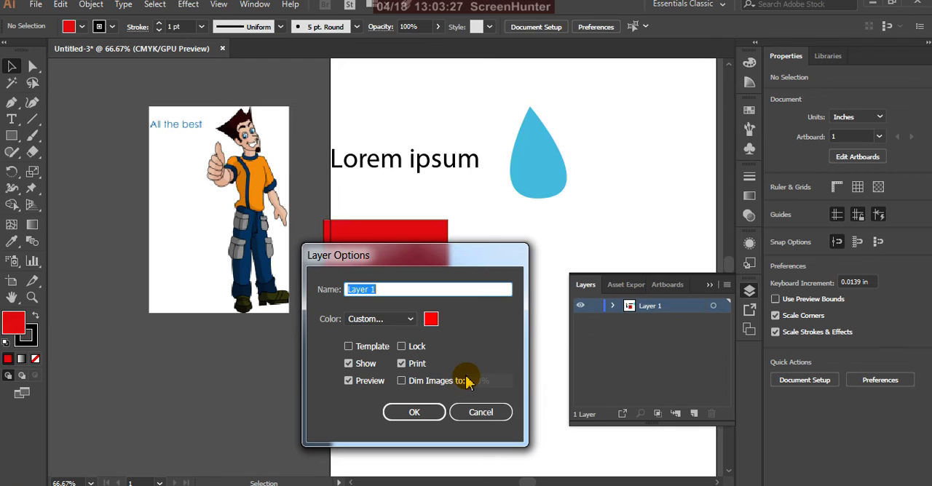
click(478, 413)
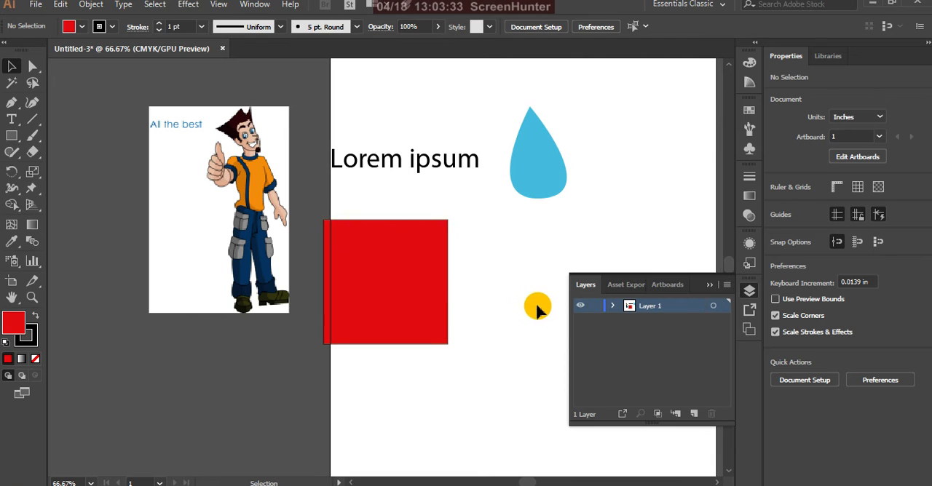
Expand Layer 1 and delete the red square, the blue drop and the "Lorem ipsum" text from the artwork
click(611, 307)
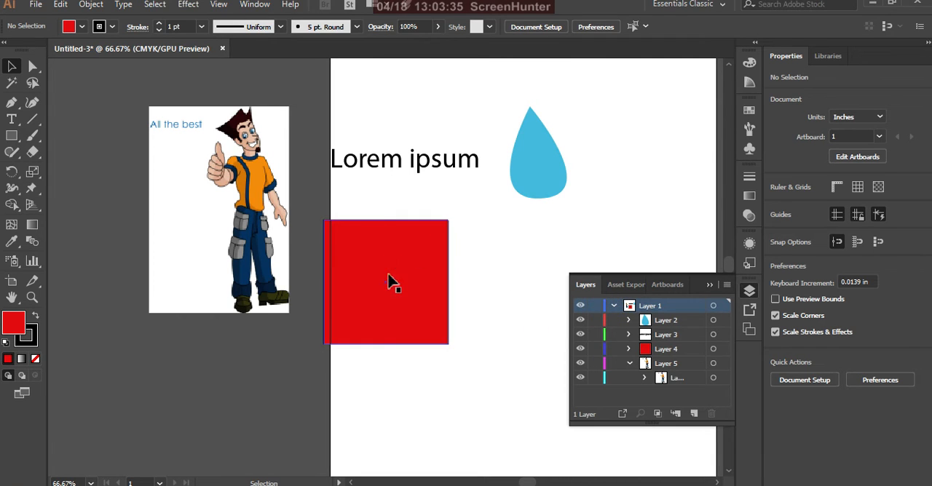
click(389, 281)
key(Delete)
click(539, 164)
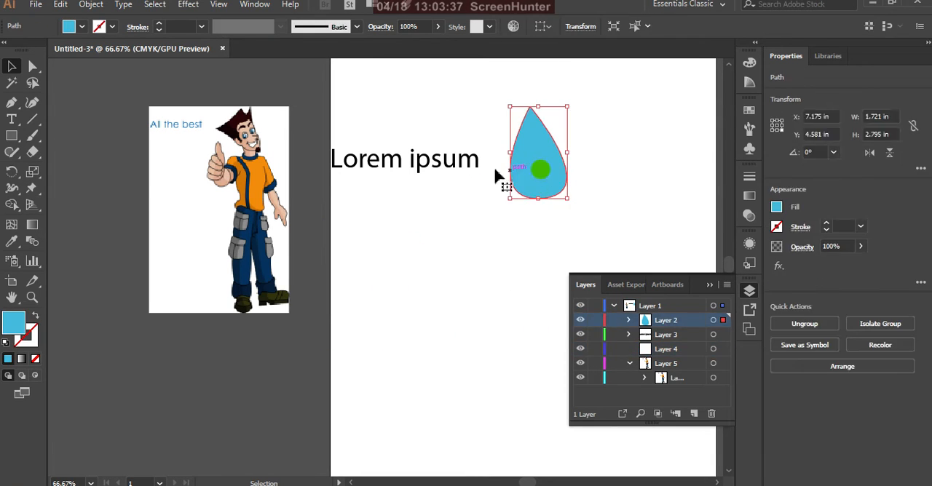
key(Delete)
click(451, 166)
key(Delete)
Move the linked "All the best" character image onto the artboard and deselect it
drag(264, 190, 492, 260)
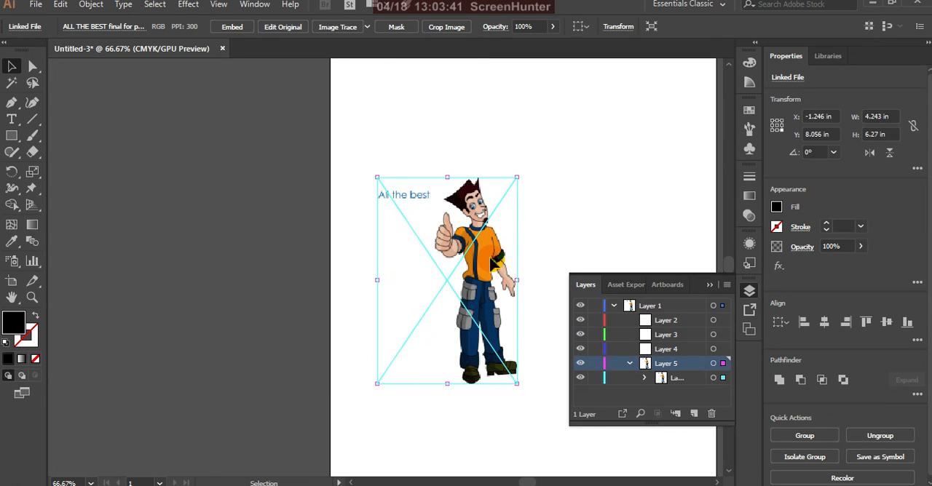
click(538, 191)
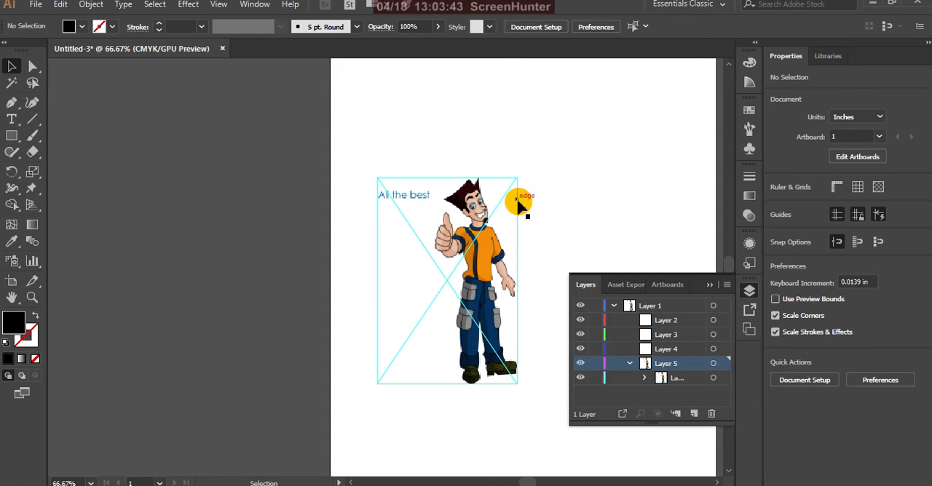
scroll(449, 238, up, 2)
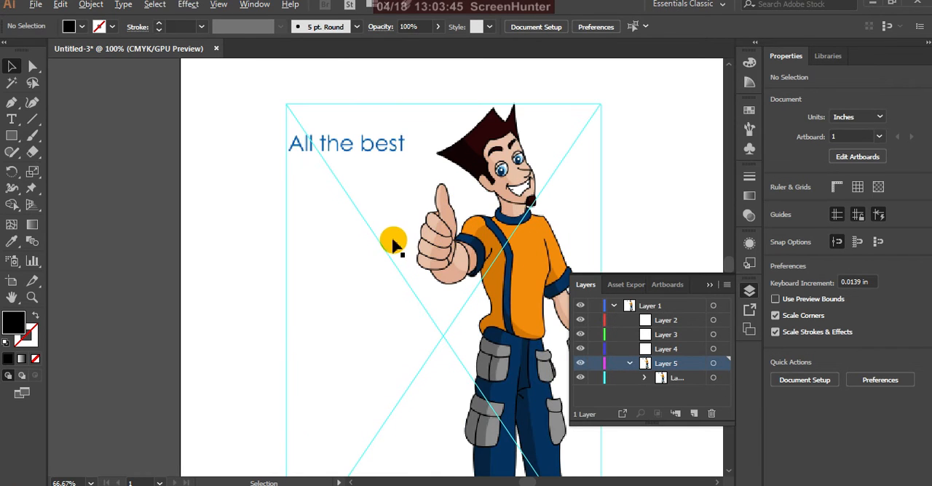
Delete the empty sublayers Layer 2, Layer 3 and Layer 4 from Layer 1
scroll(360, 248, down, 1)
scroll(466, 229, down, 1)
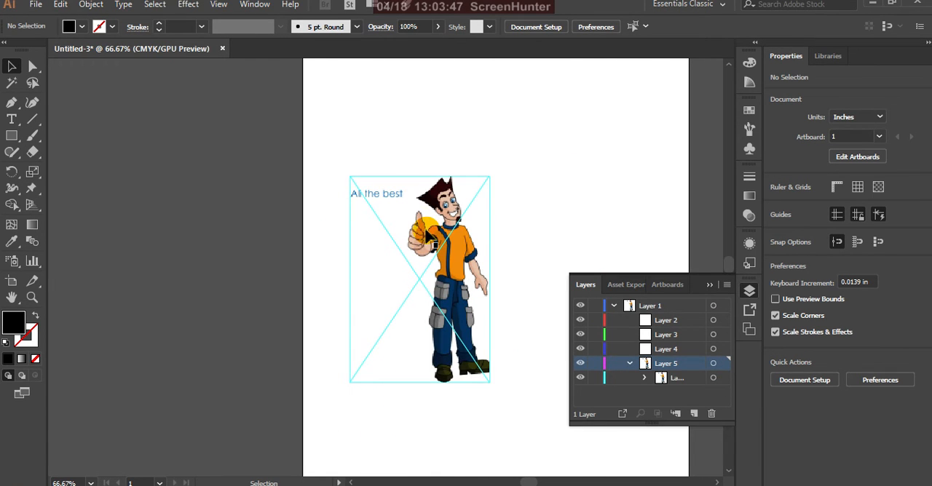
click(614, 307)
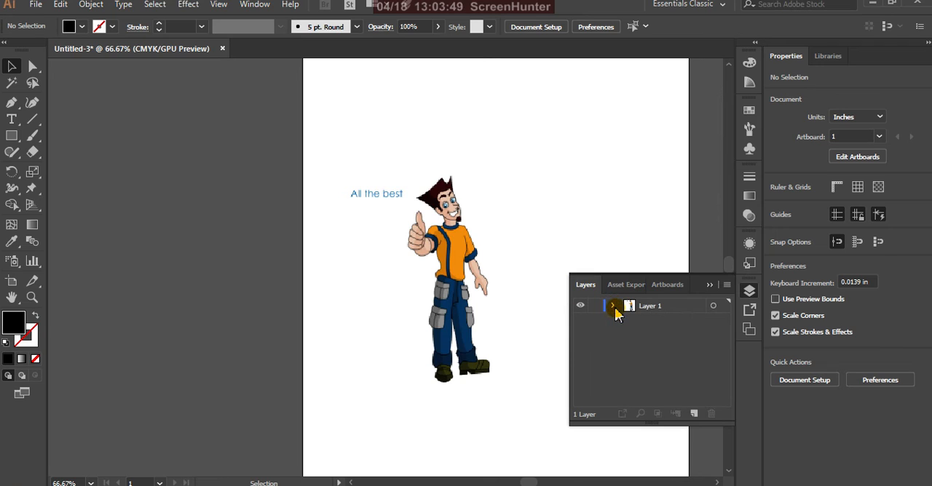
click(644, 308)
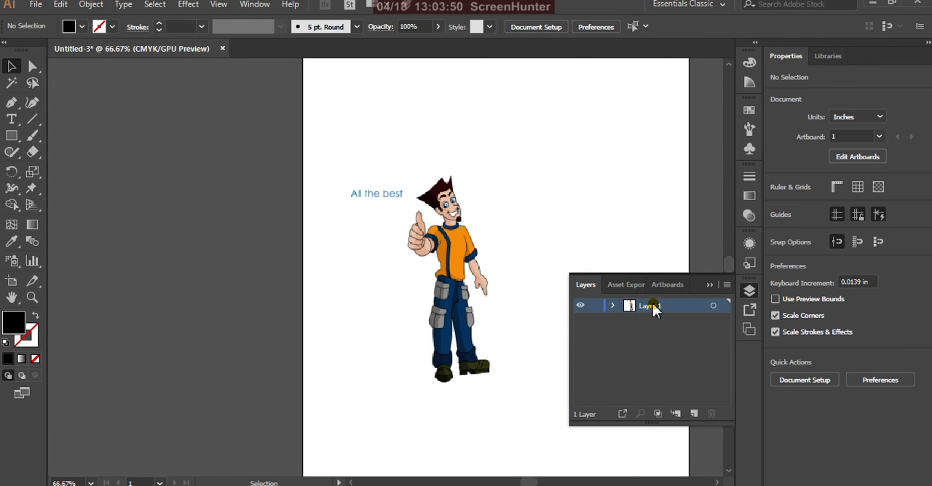
click(613, 306)
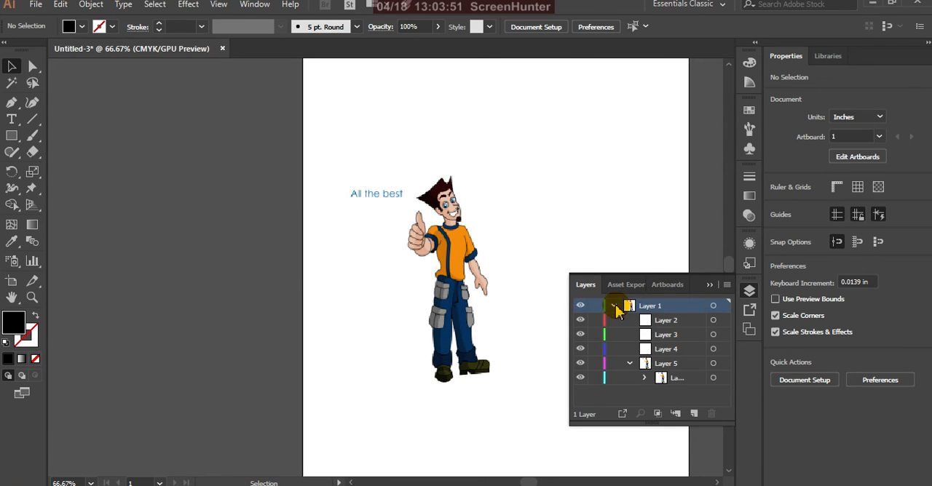
click(664, 324)
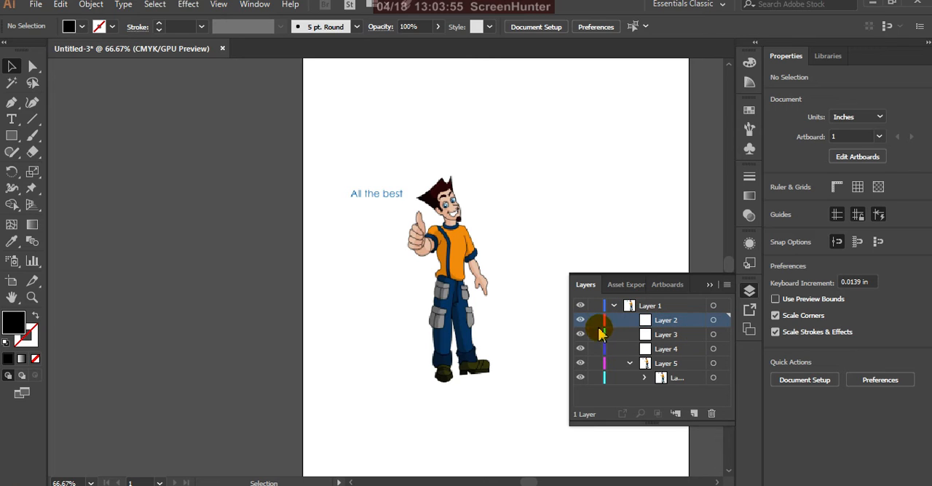
shift+click(683, 350)
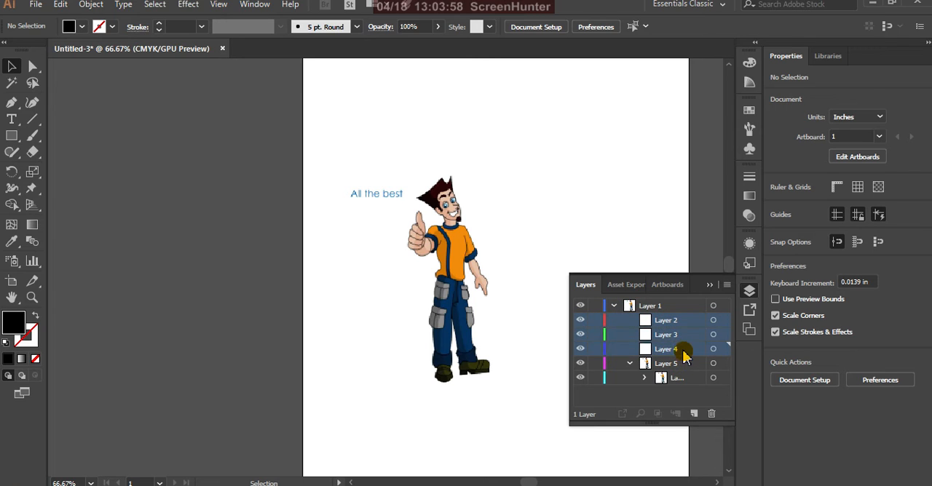
click(711, 414)
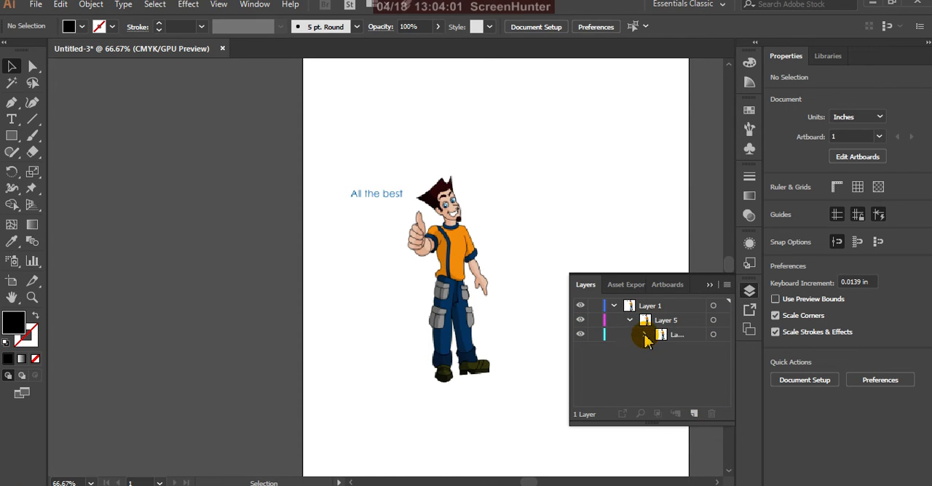
Delete Layer 6 with its character artwork and the emptied Layer 5, and close the layer list
click(671, 336)
click(711, 414)
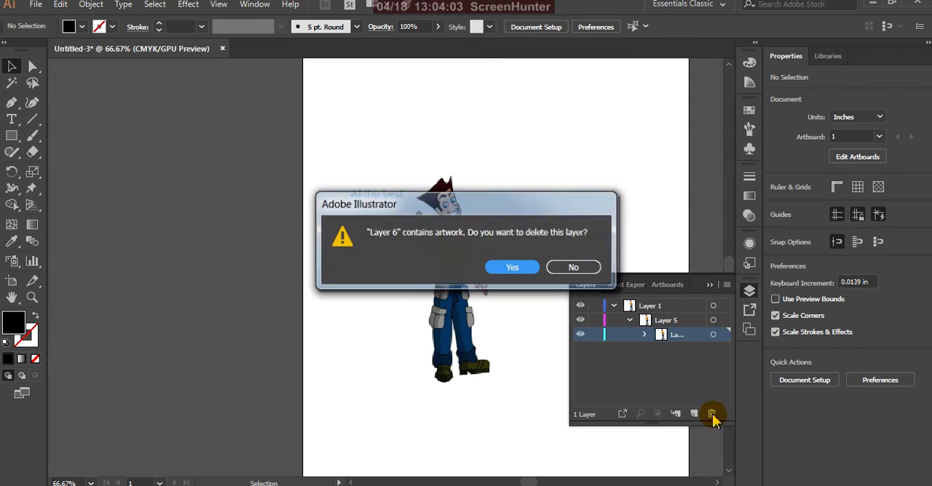
click(502, 267)
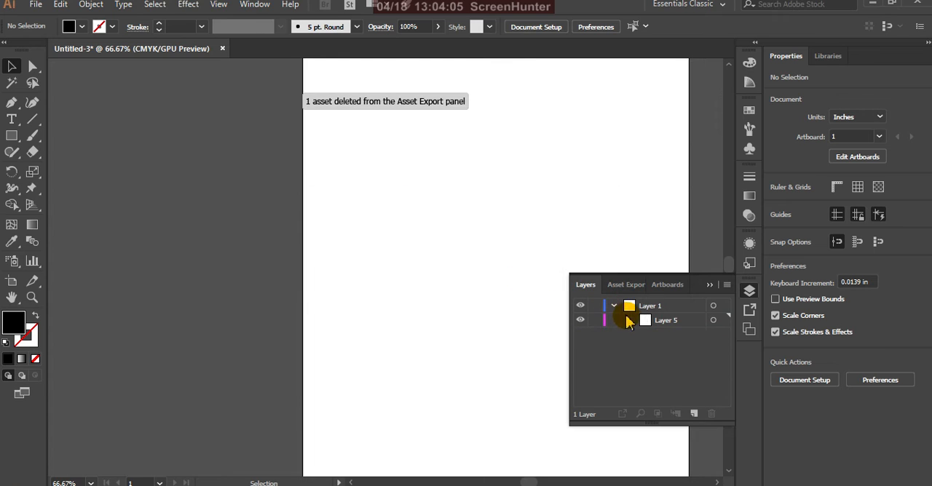
click(685, 321)
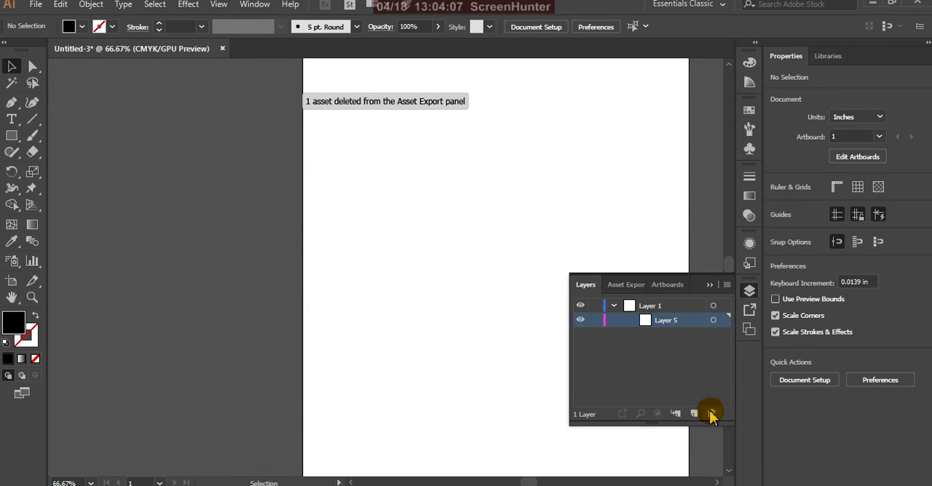
click(711, 414)
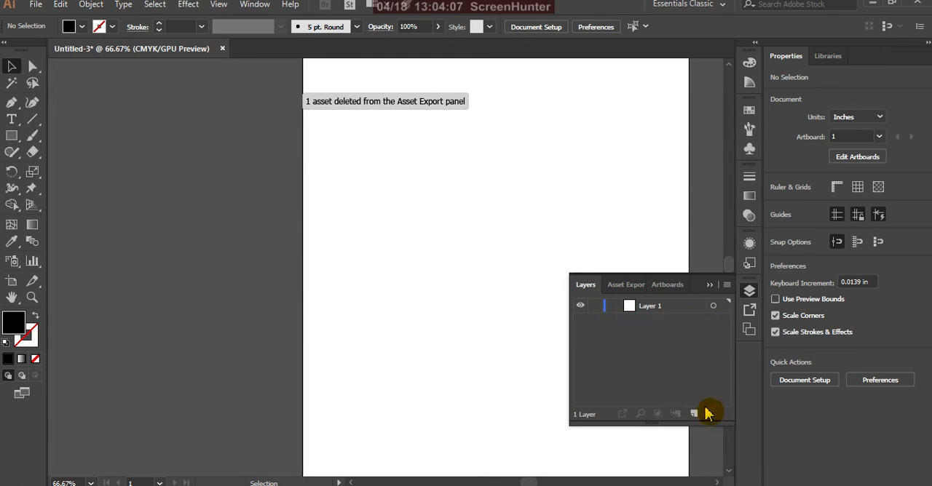
click(711, 289)
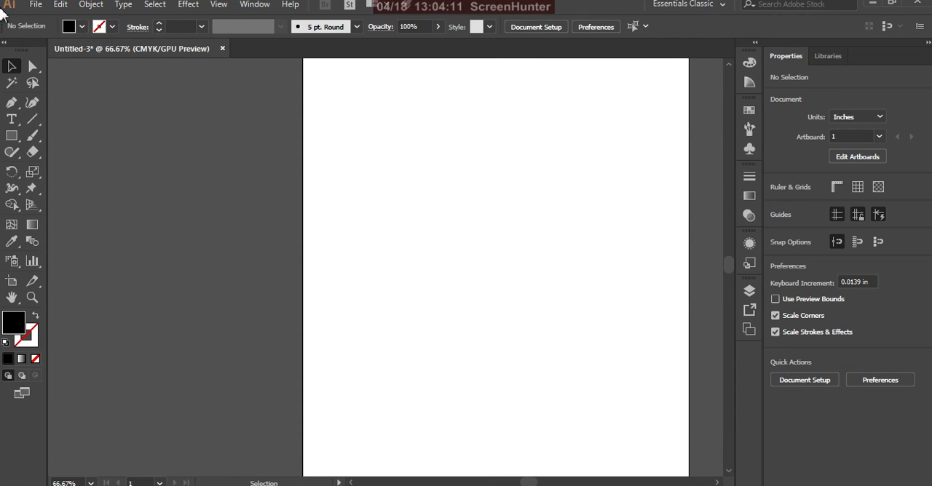
Place Image0004 from the DRAWING WORKS - 1 folder as a linked file and move it up within the artboard
click(36, 6)
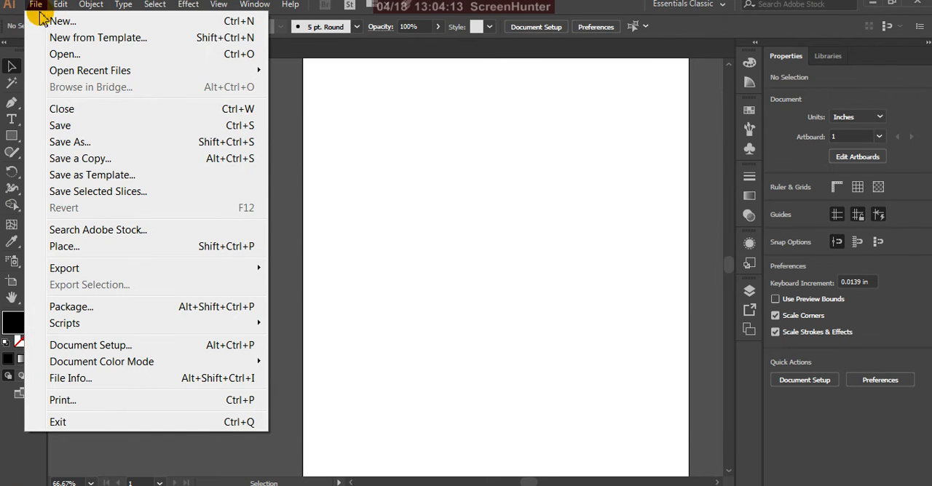
click(65, 247)
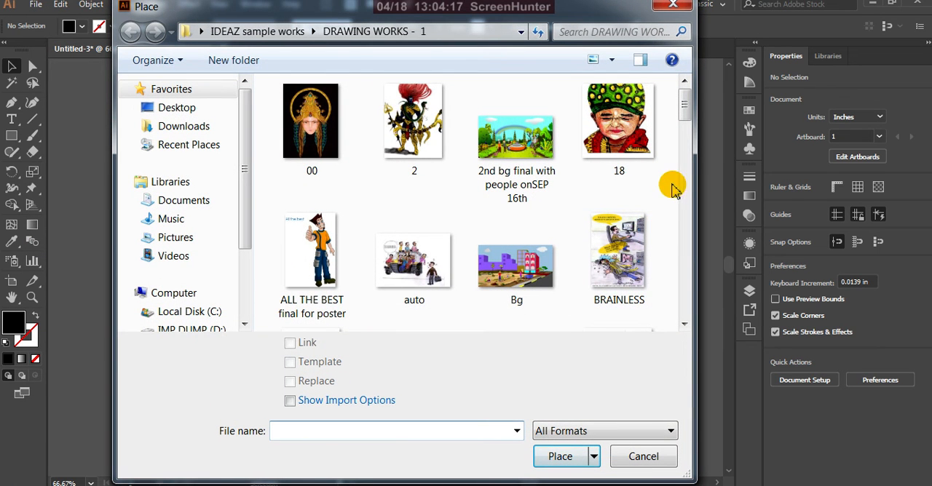
mouse_move(684, 107)
mouse_down()
mouse_move(702, 249)
mouse_move(696, 190)
mouse_up()
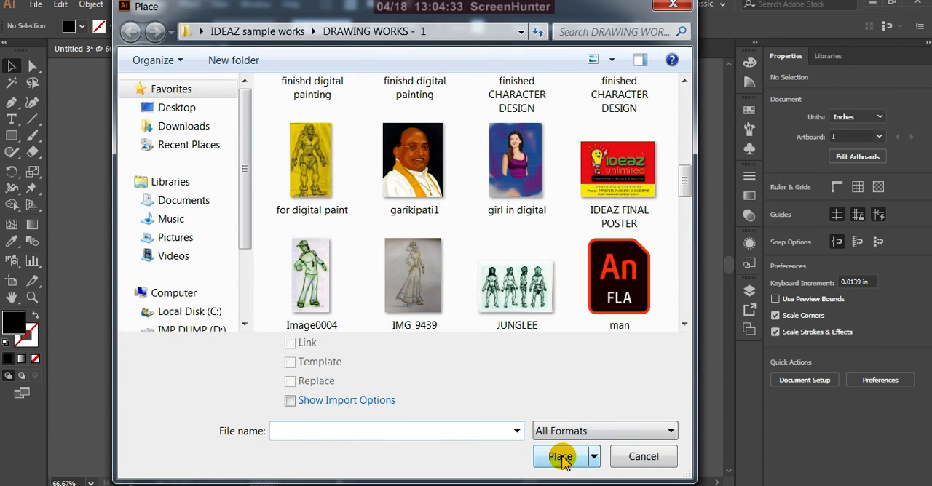
click(315, 273)
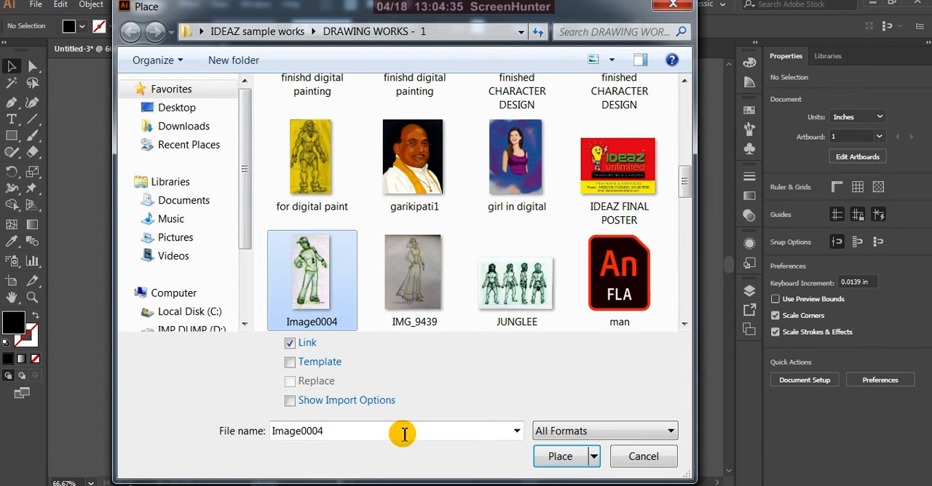
click(549, 456)
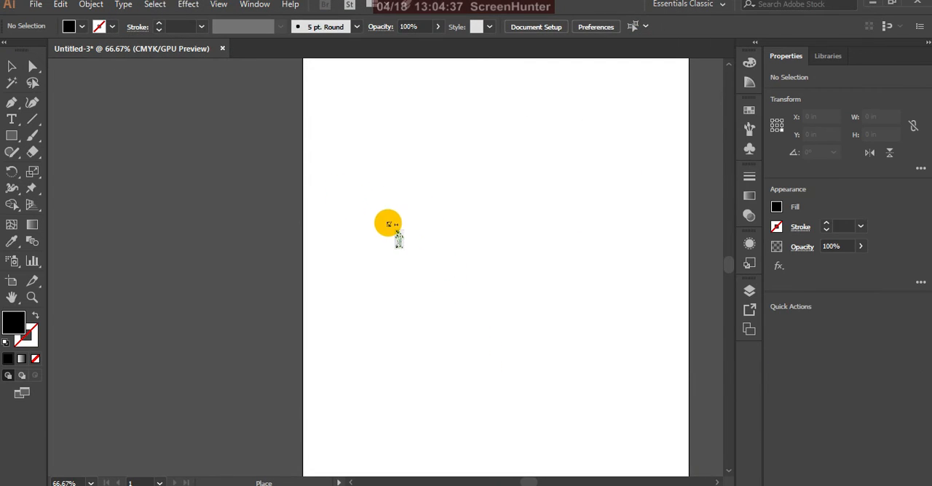
click(394, 224)
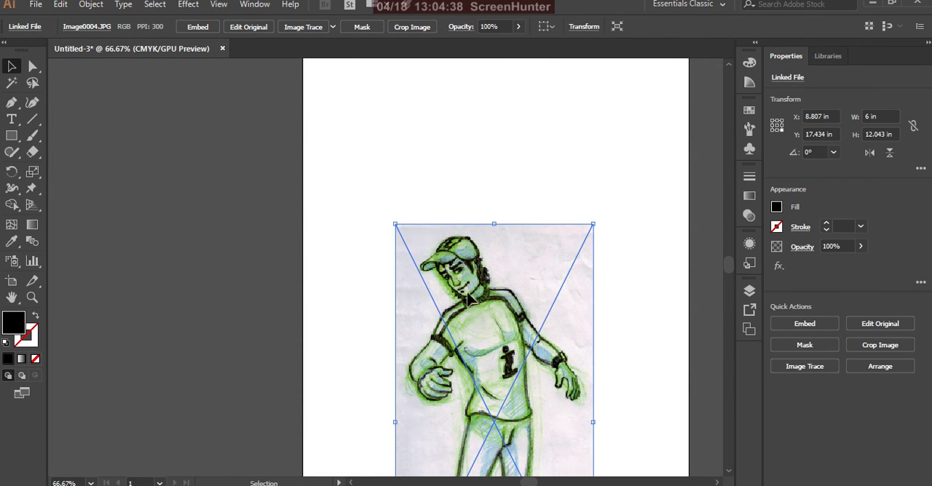
drag(467, 295, 435, 185)
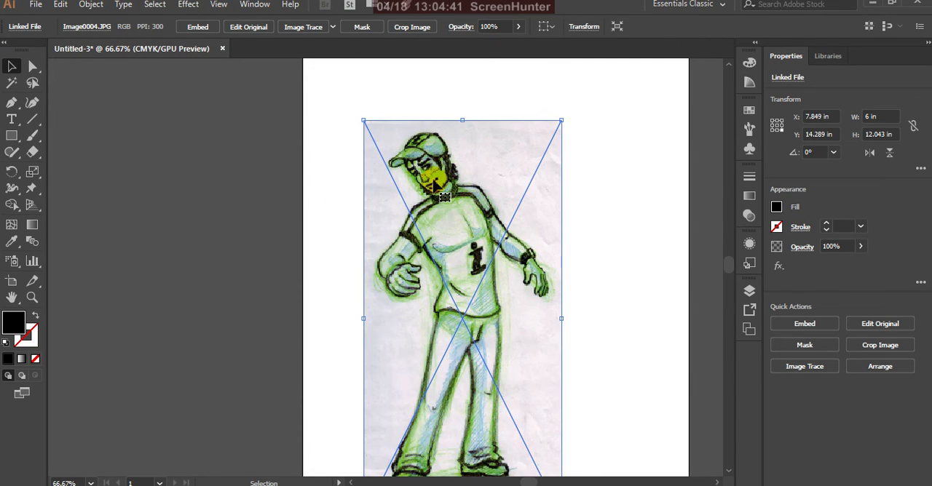
Examine the placed character sketch up close and as a whole on the artboard
scroll(450, 230, down, 2)
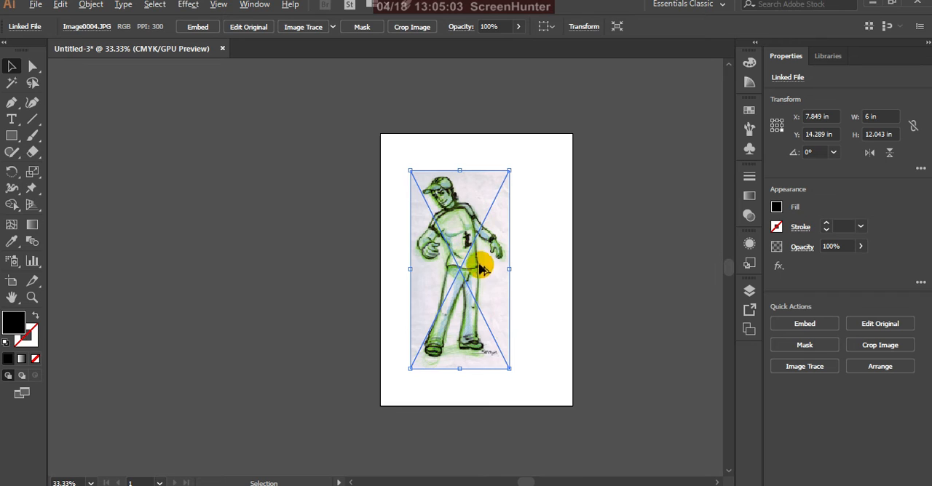
alt+scroll(484, 267, up, 3)
alt+scroll(486, 282, down, 3)
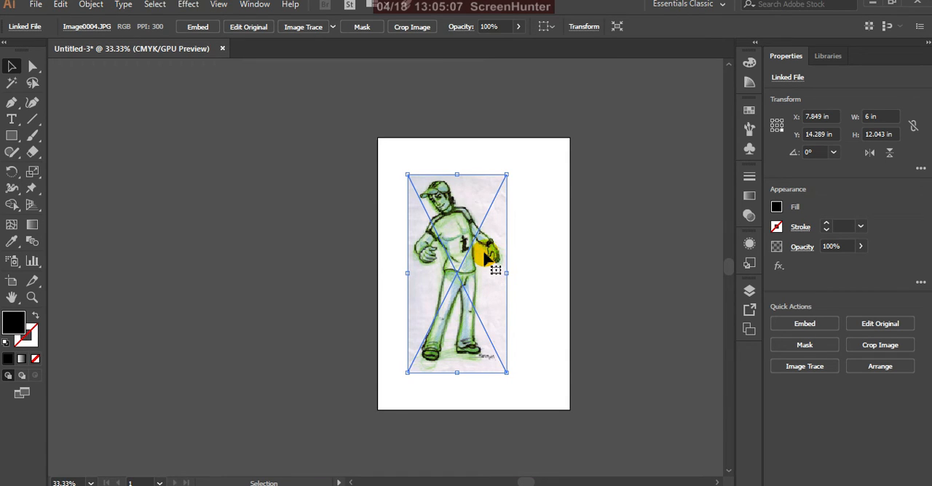
alt+scroll(469, 251, up, 1)
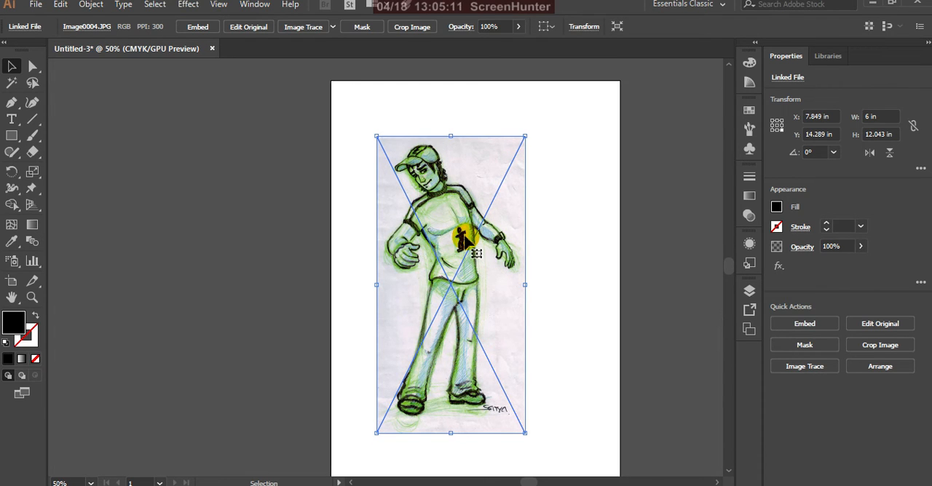
alt+scroll(483, 203, up, 1)
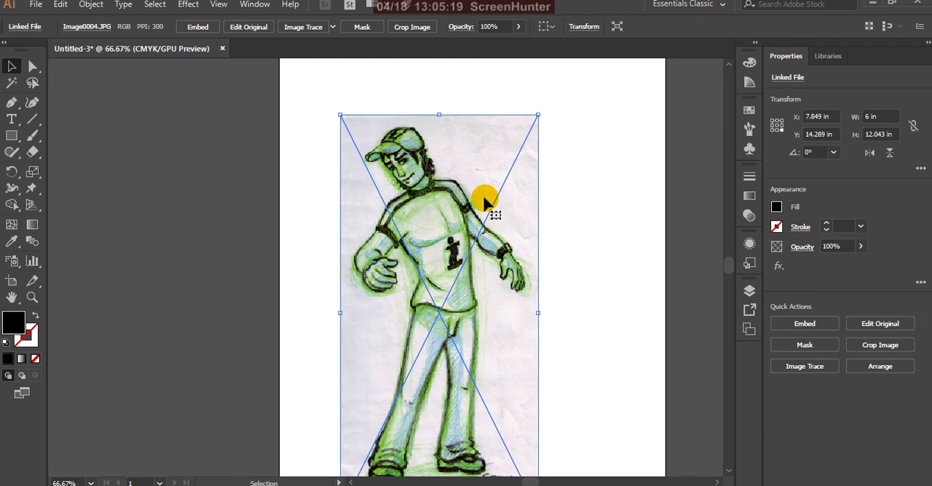
alt+scroll(484, 202, down, 2)
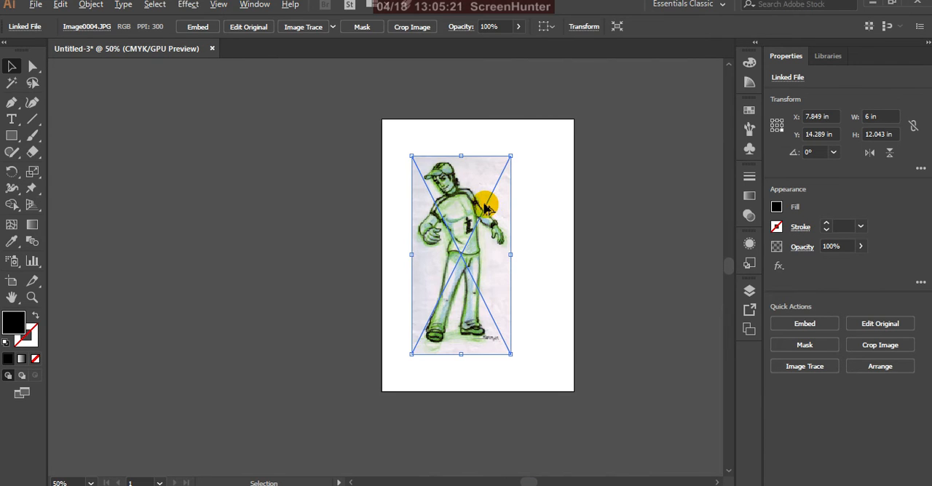
alt+scroll(486, 211, up, 1)
scroll(484, 211, up, 1)
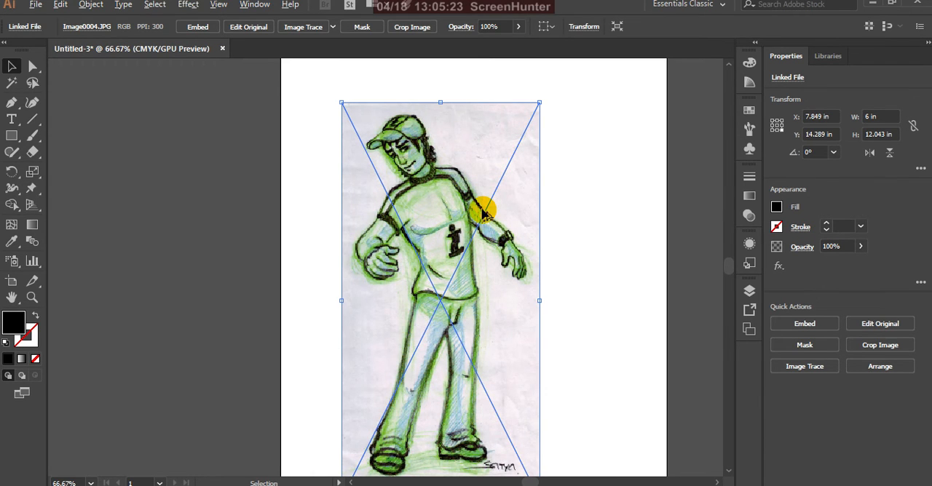
alt+scroll(481, 211, down, 3)
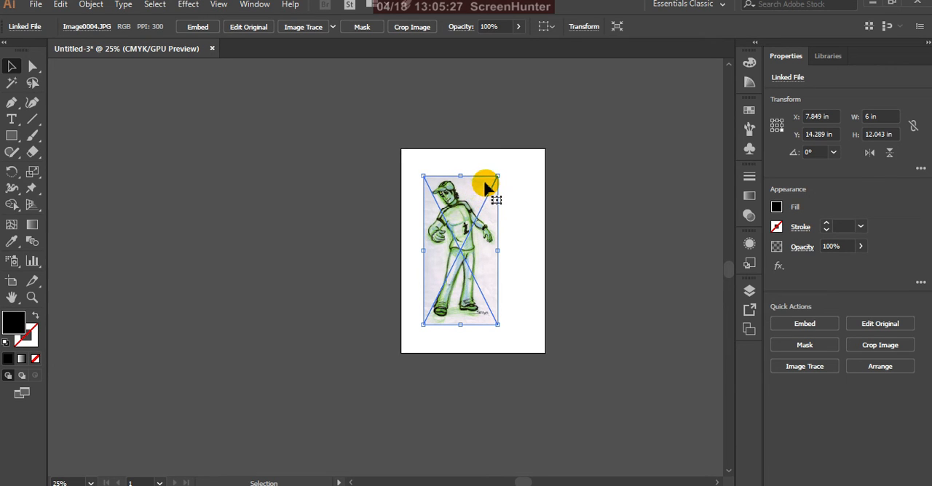
alt+scroll(489, 207, up, 2)
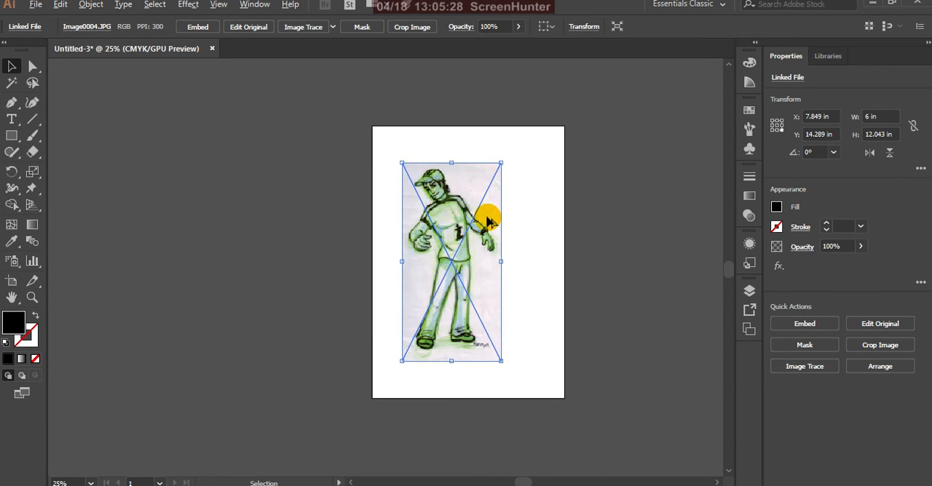
alt+scroll(478, 222, up, 2)
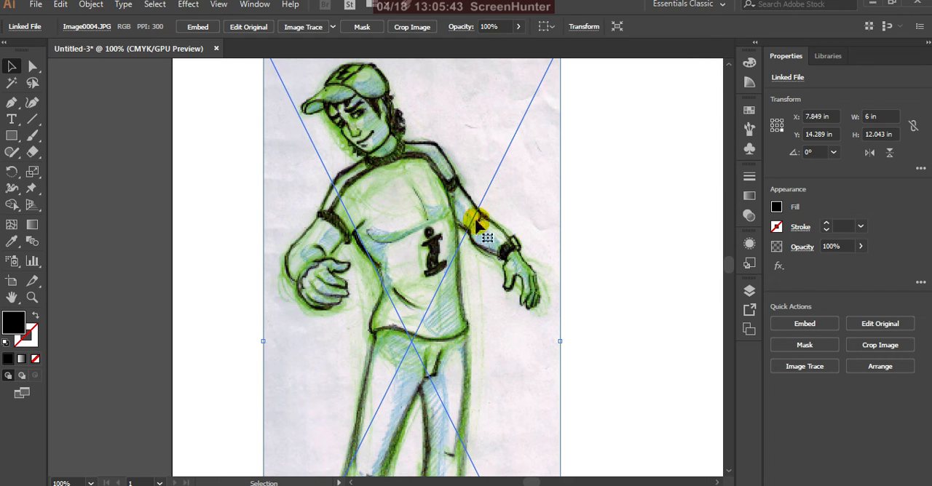
scroll(517, 227, down, 3)
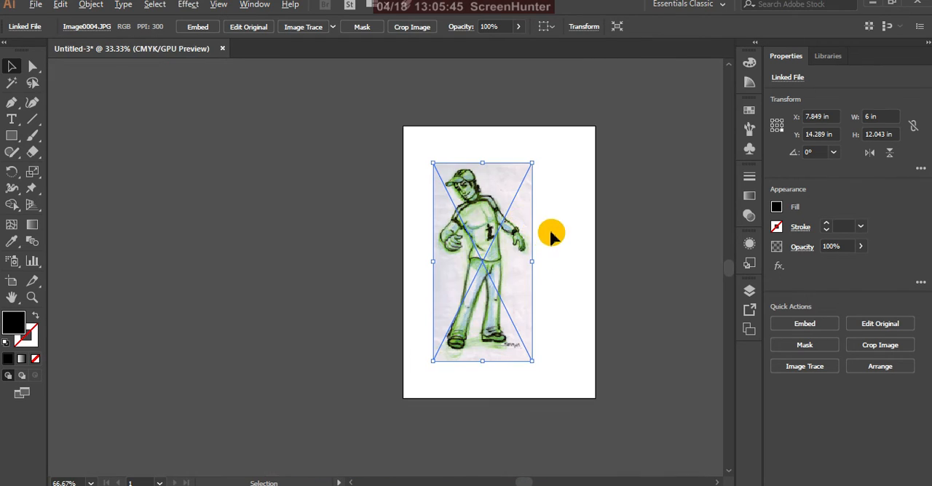
scroll(542, 236, up, 2)
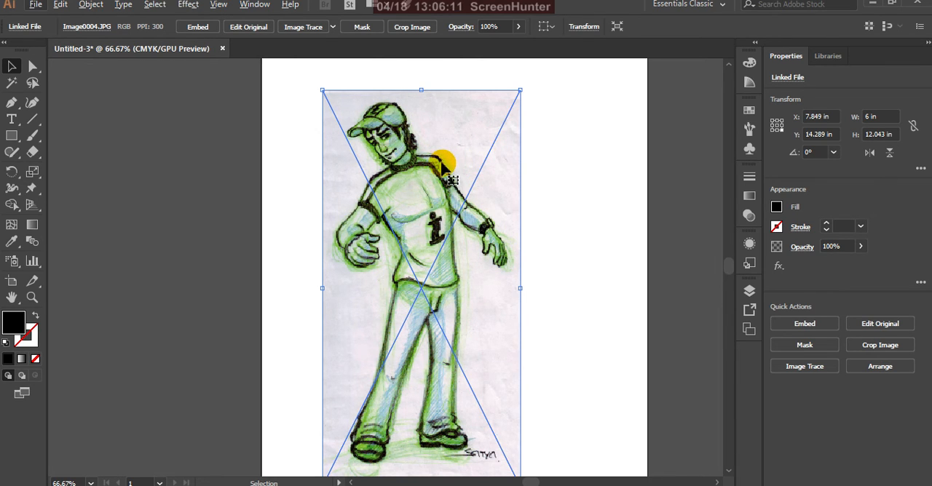
scroll(452, 157, down, 2)
scroll(448, 173, up, 2)
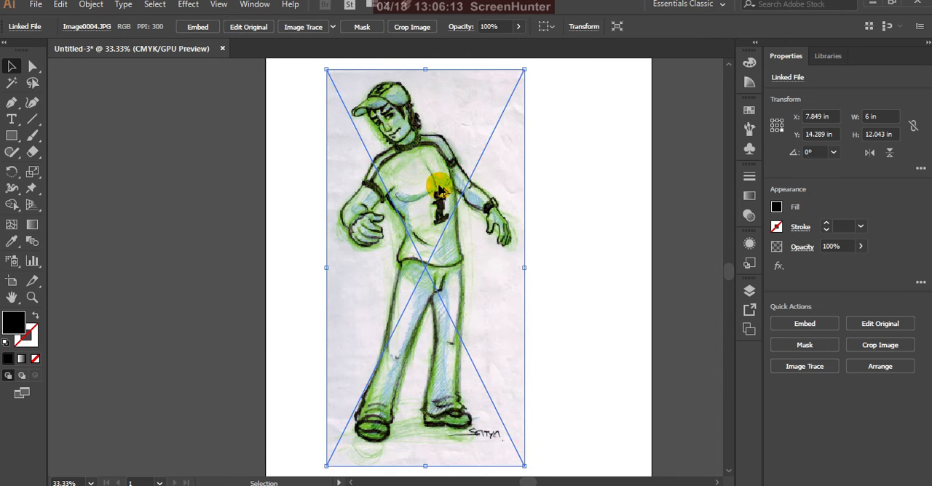
scroll(440, 191, down, 2)
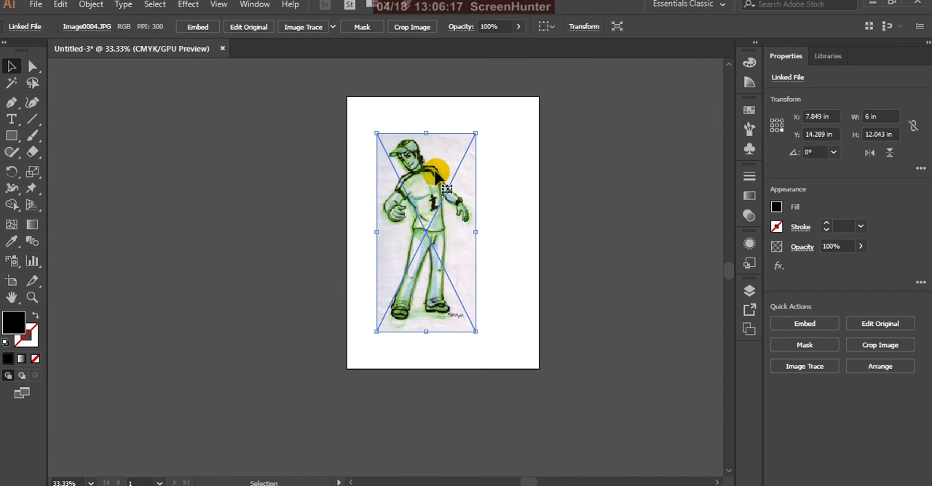
Shift the linked sketch about 1.46 in horizontally toward the artboard's middle and show the document's layers
drag(435, 173, 459, 171)
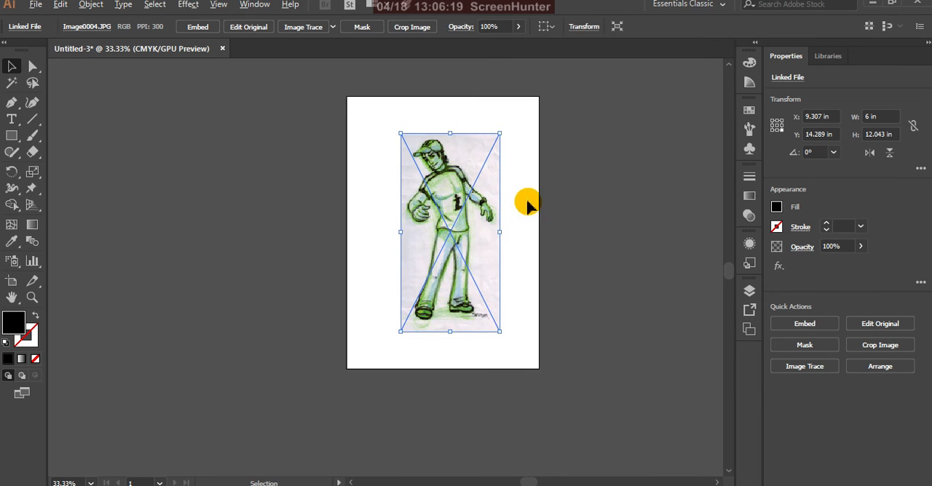
scroll(558, 206, up, 1)
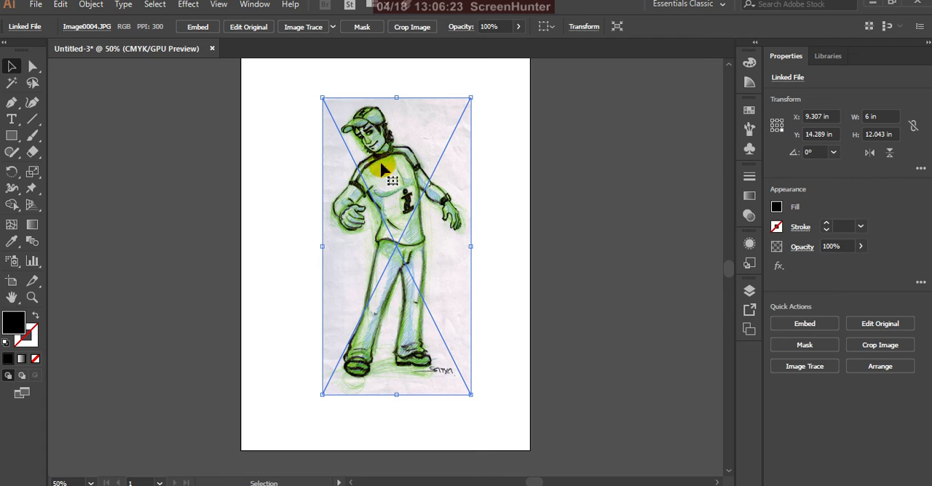
click(749, 294)
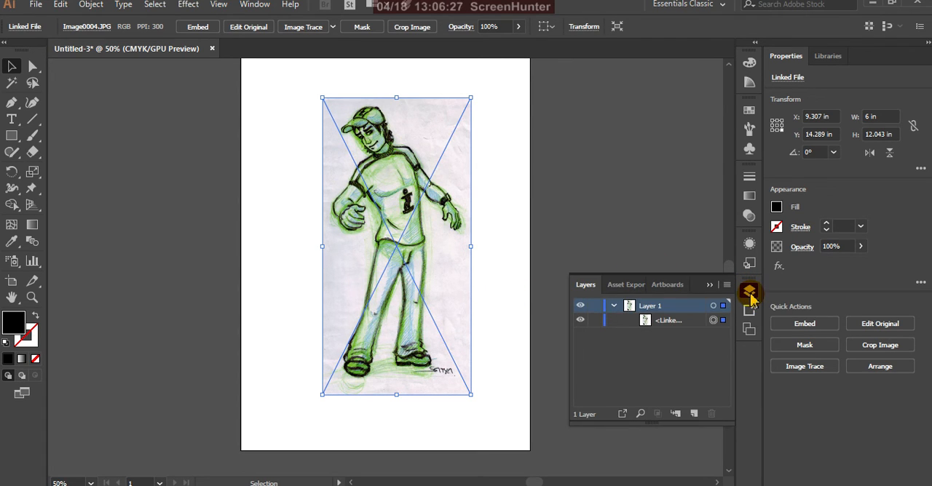
Collapse Layer 1, toggle its visibility off and on, and rename the layer as sketch
click(613, 307)
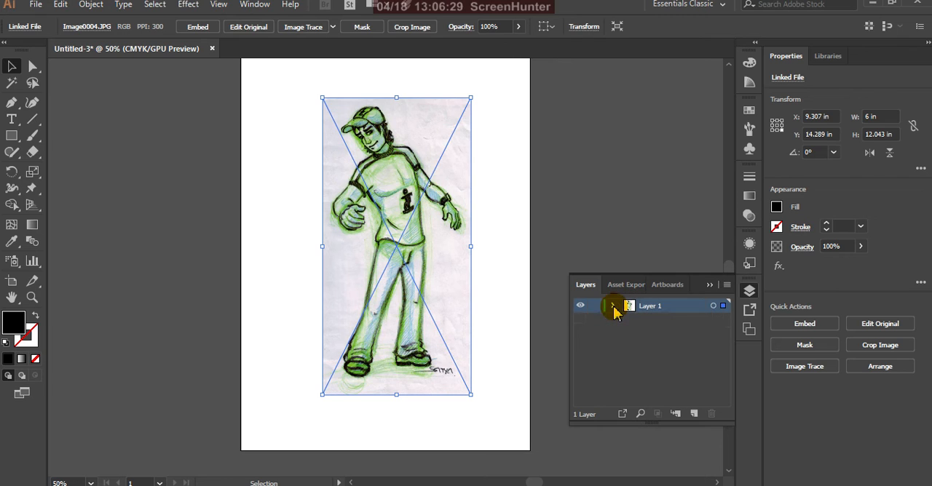
click(580, 306)
click(580, 307)
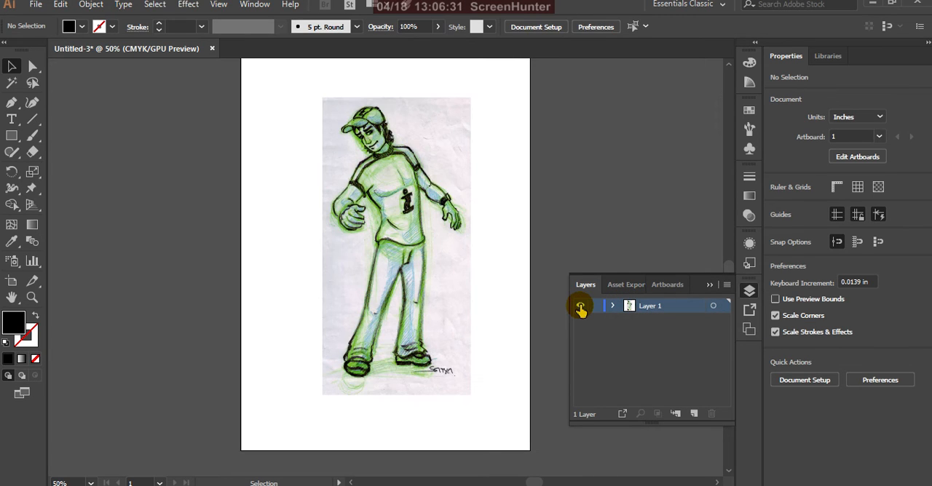
click(650, 307)
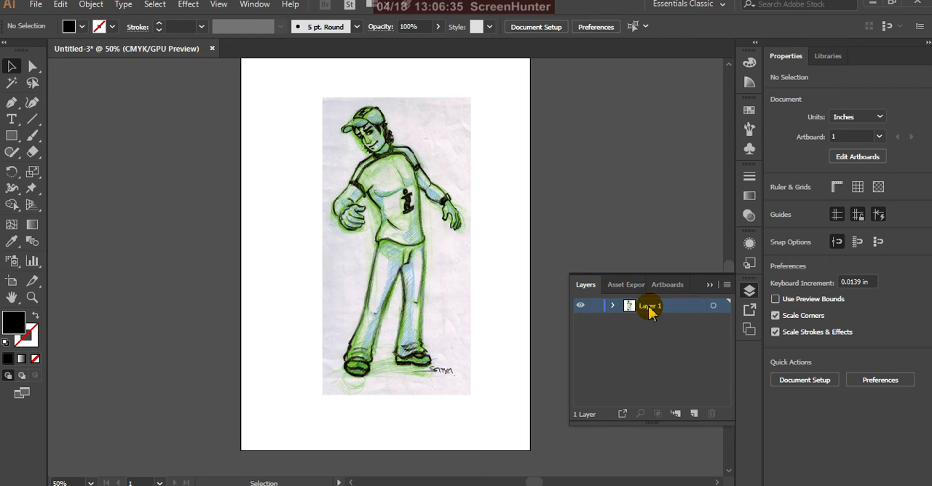
double_click(650, 307)
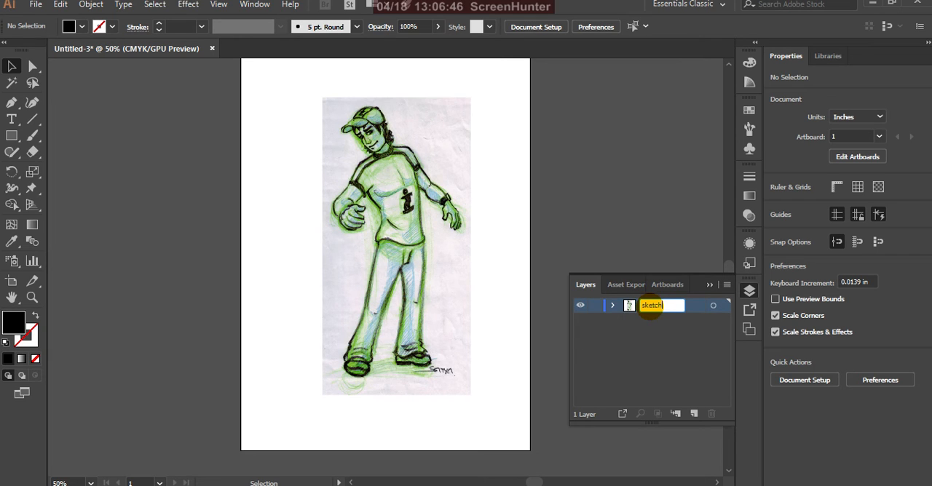
click(697, 306)
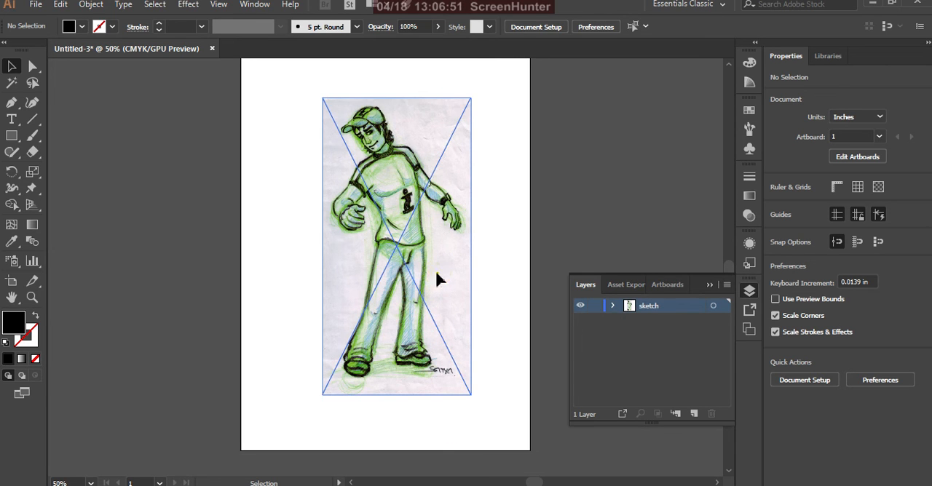
Move the linked character sketch down about 0.67 in on the artboard and inspect its linework up close
drag(437, 279, 442, 294)
click(406, 210)
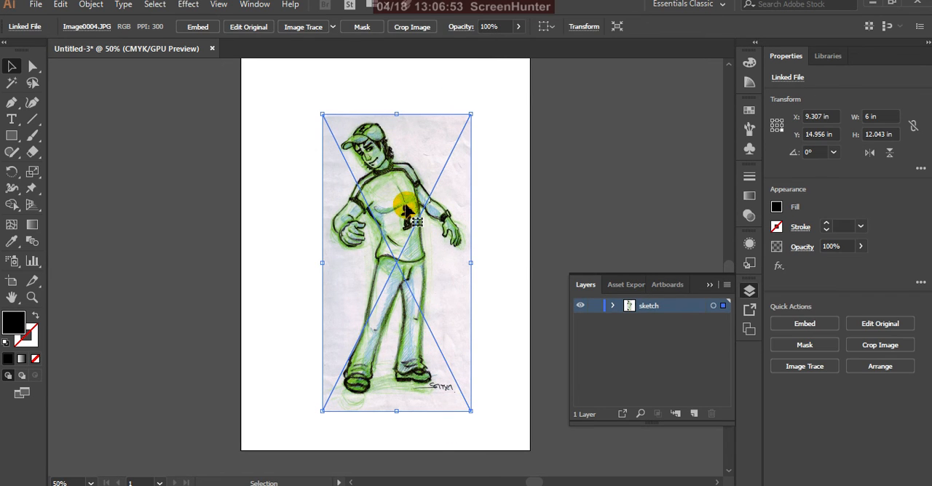
scroll(374, 214, up, 6)
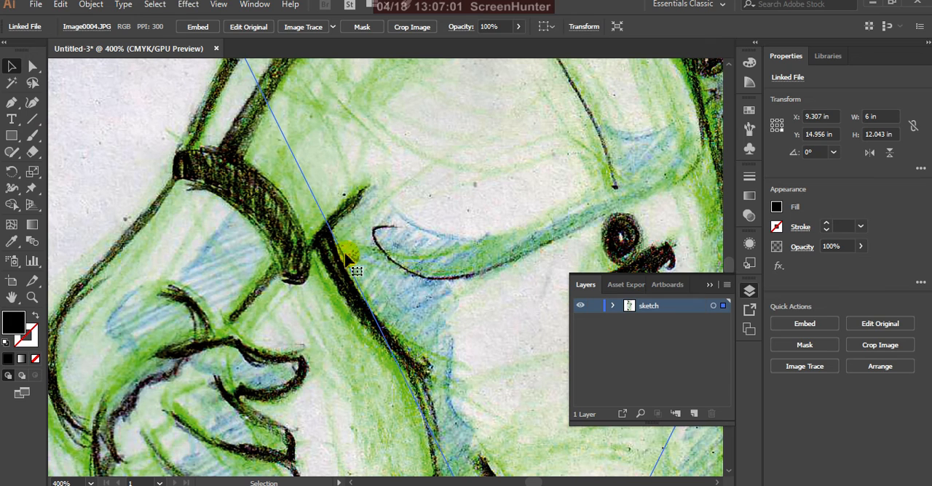
scroll(350, 258, down, 2)
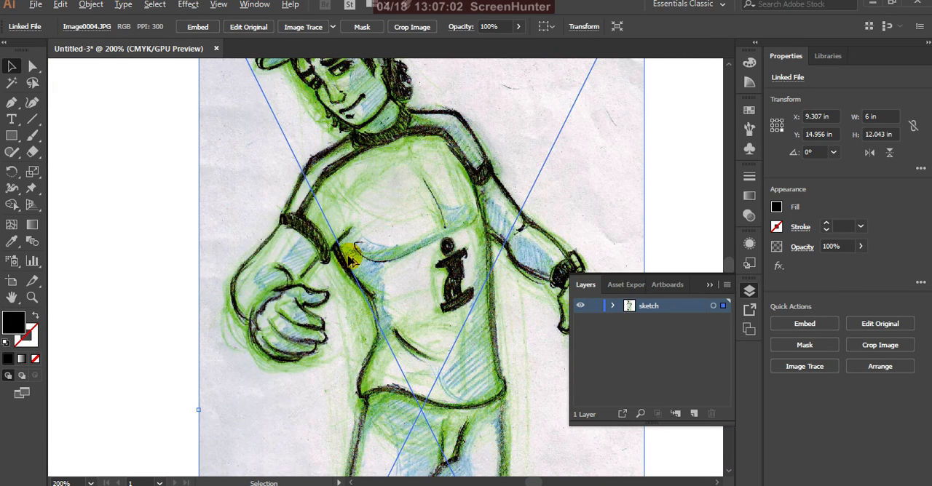
scroll(349, 258, down, 3)
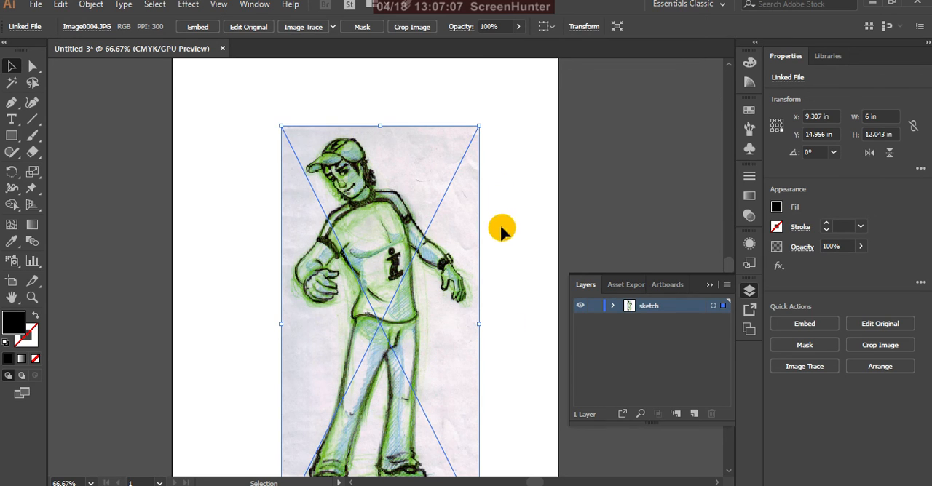
scroll(444, 218, down, 1)
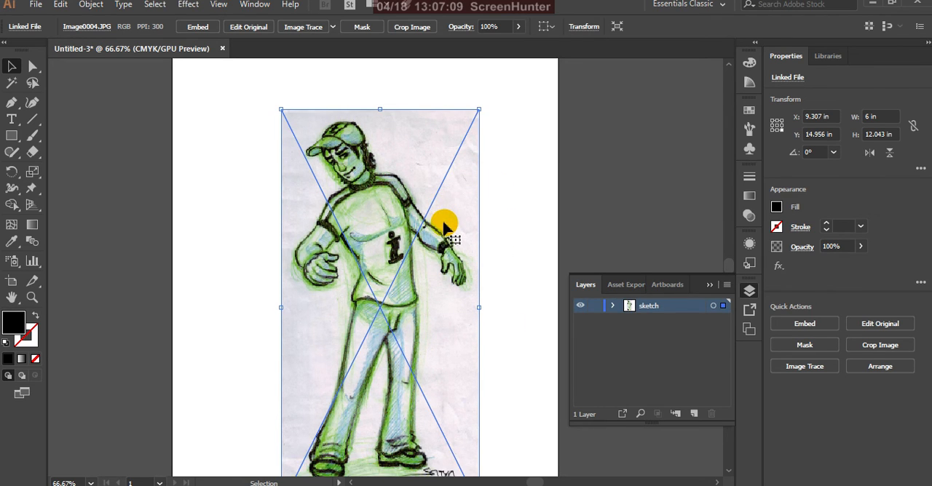
scroll(444, 225, down, 1)
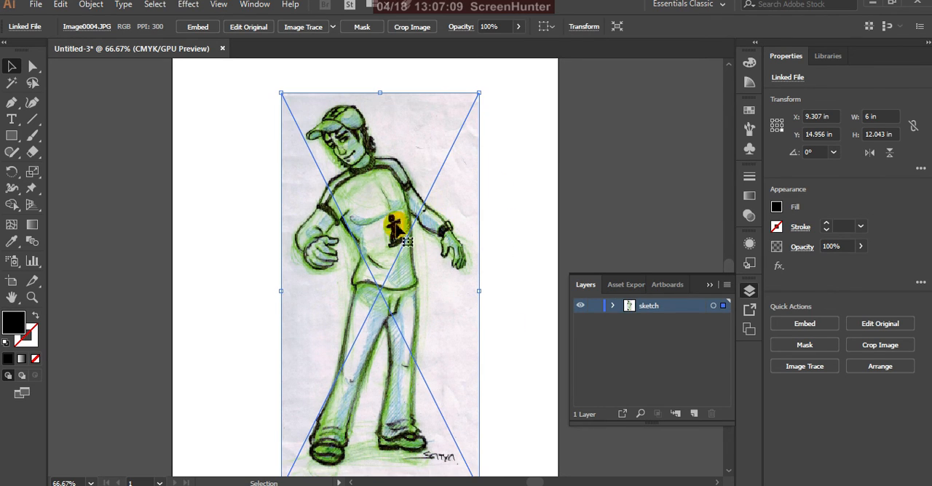
double_click(701, 309)
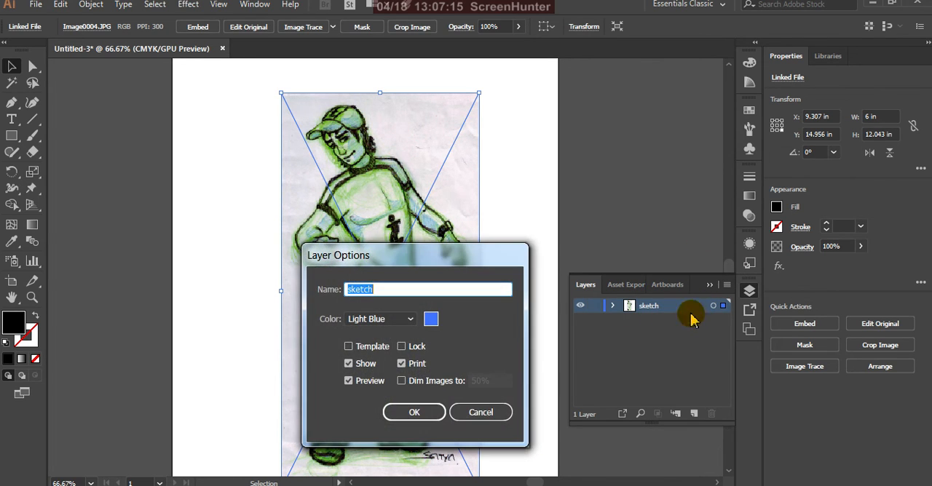
click(497, 411)
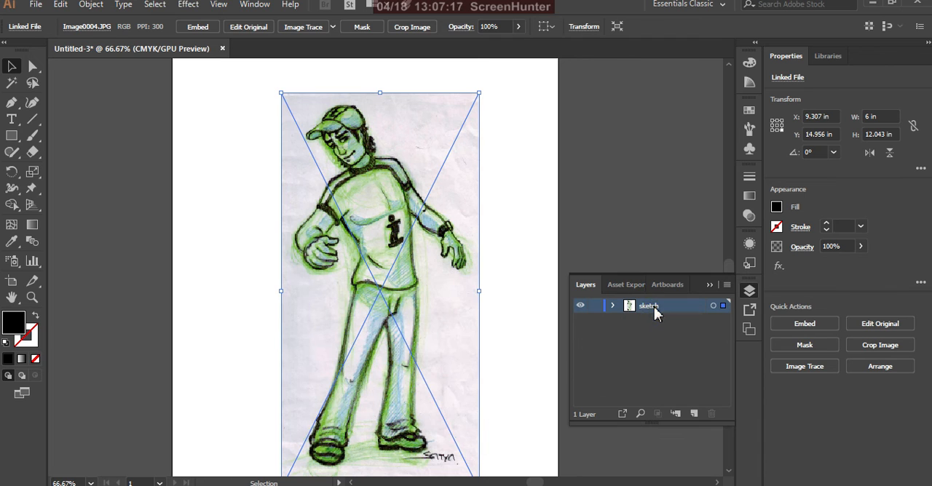
double_click(650, 306)
click(647, 327)
click(692, 310)
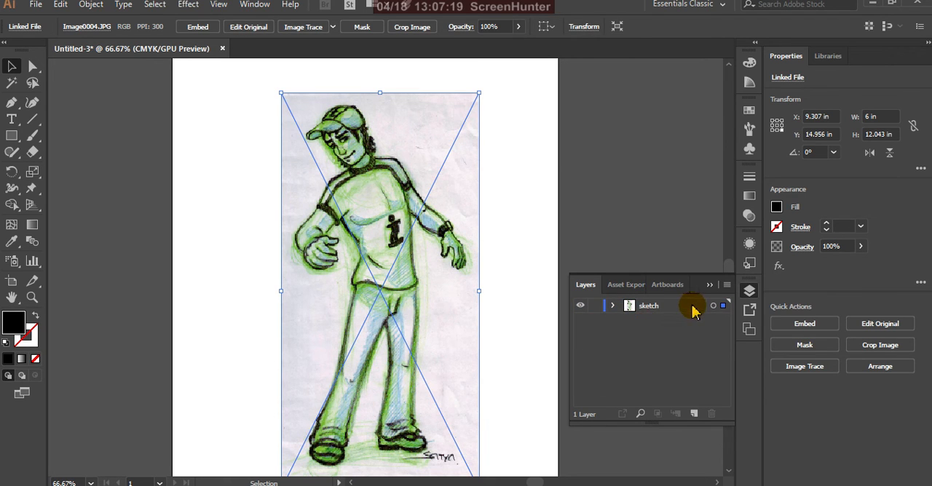
Turn on image dimming at 50% in the sketch layer's options
double_click(692, 310)
mouse_move(505, 256)
mouse_down()
mouse_move(586, 231)
mouse_move(584, 218)
mouse_move(641, 196)
mouse_up()
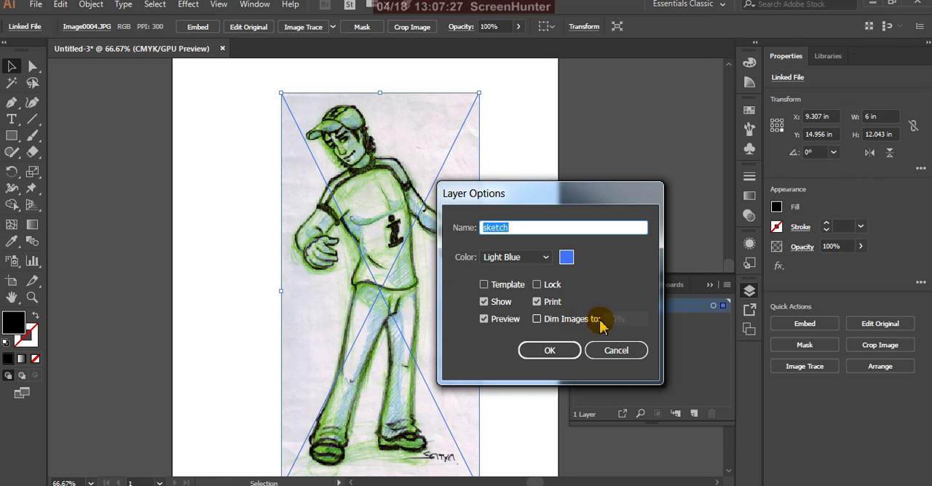
click(538, 322)
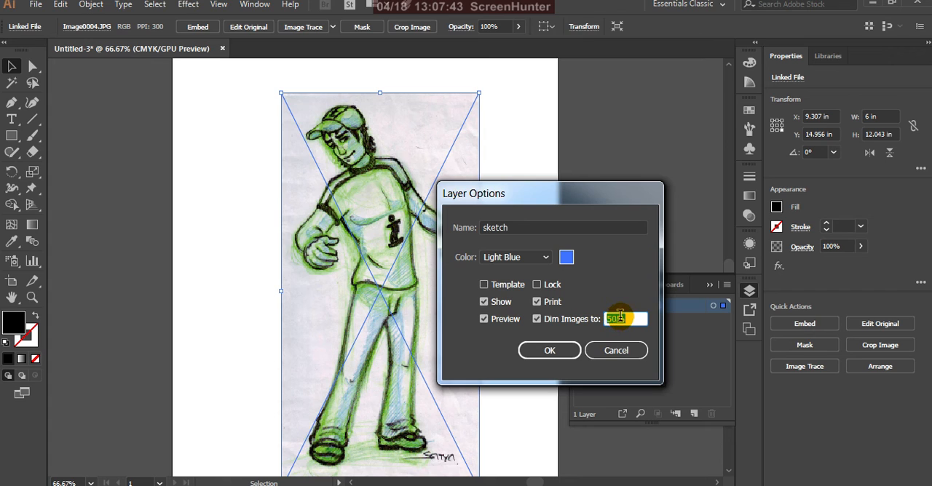
click(549, 351)
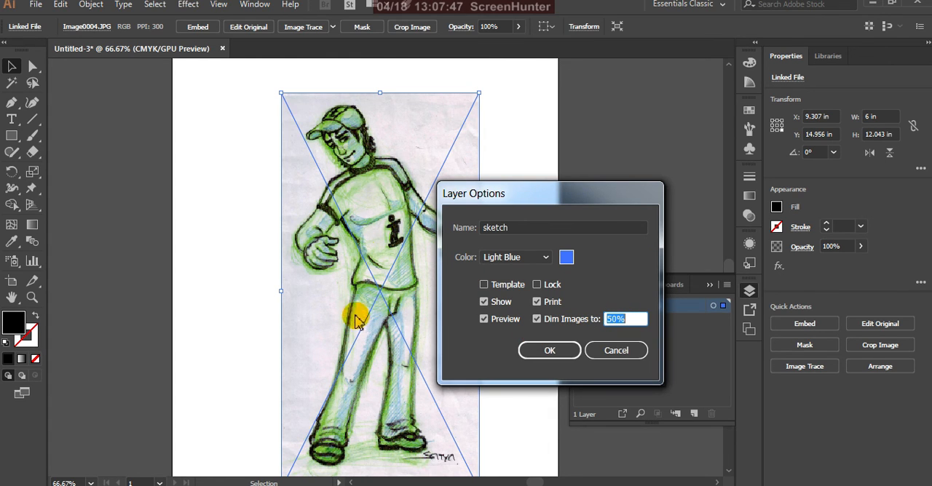
click(547, 350)
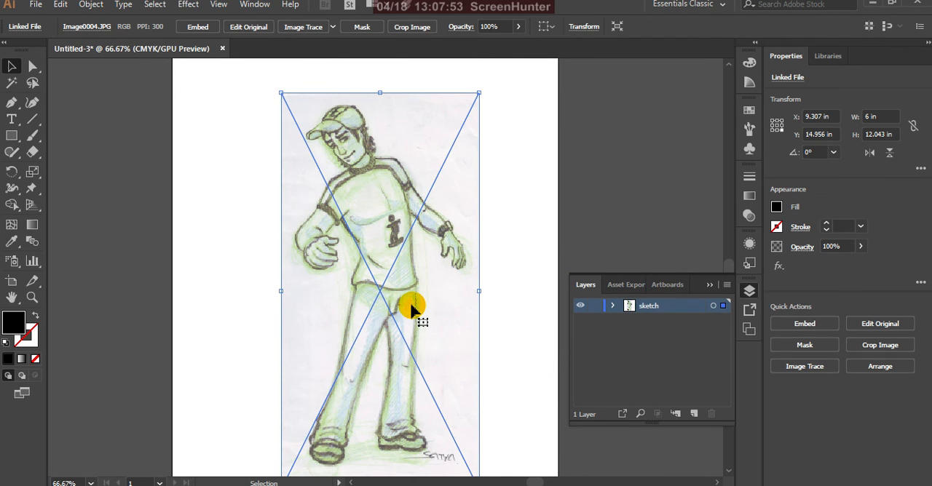
click(495, 235)
click(474, 277)
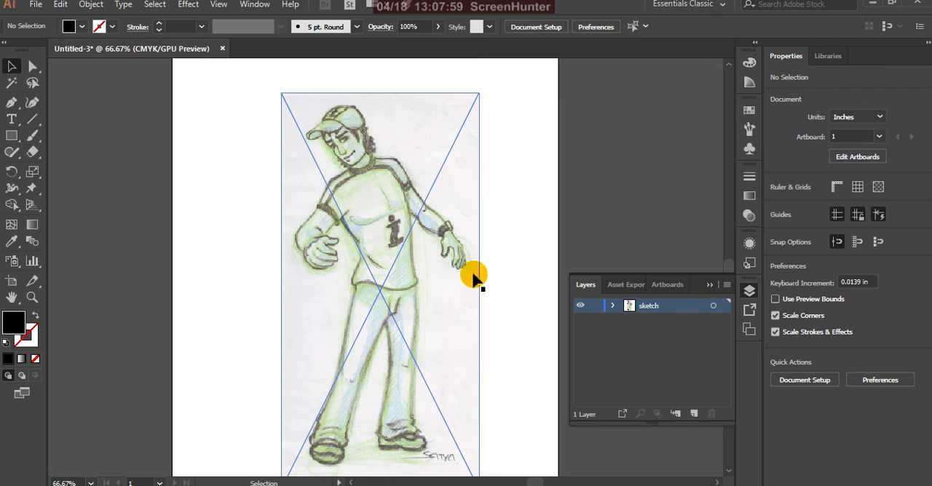
double_click(455, 291)
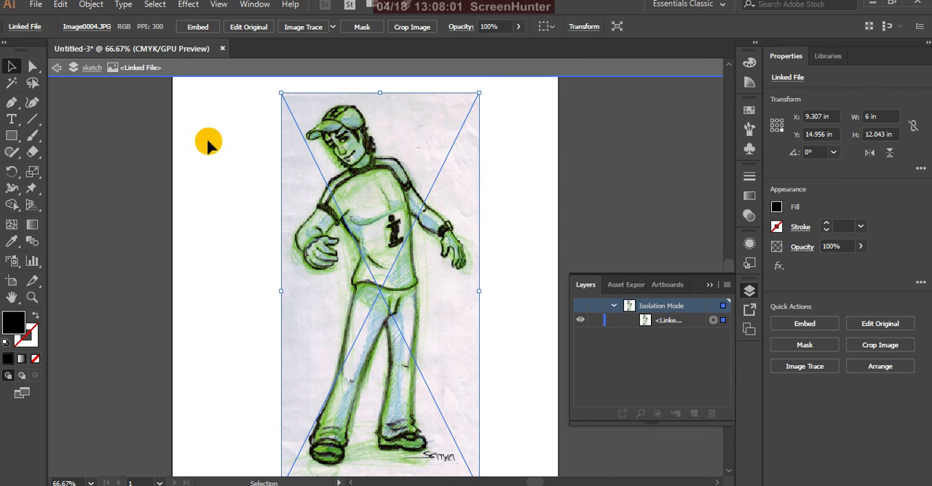
click(56, 68)
click(57, 69)
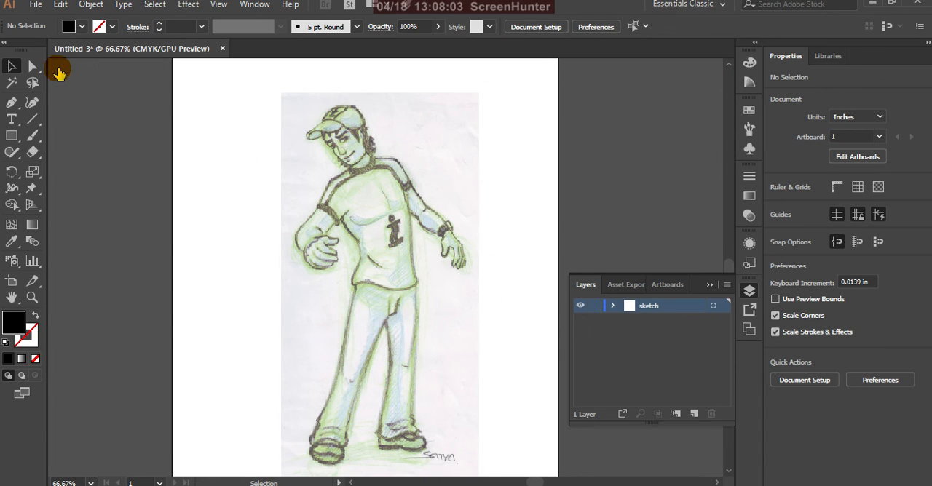
Lock the sketch layer and add a new layer above it
click(429, 302)
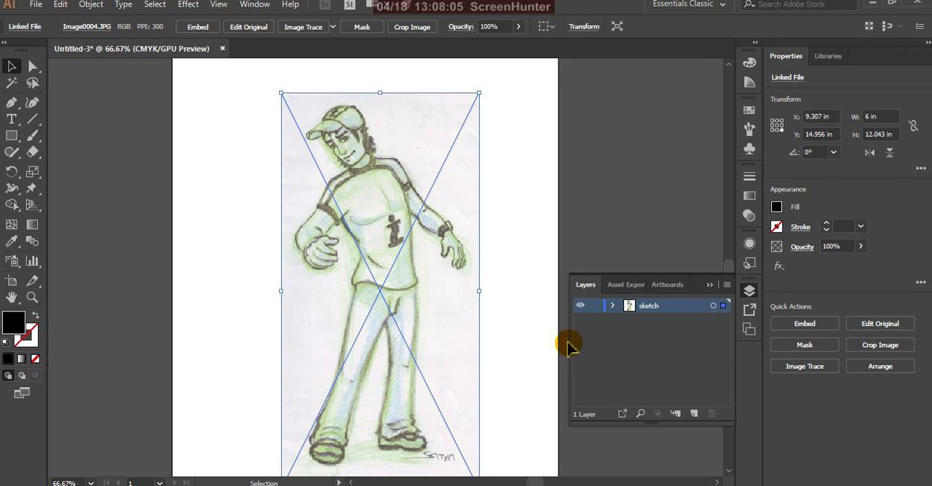
click(596, 306)
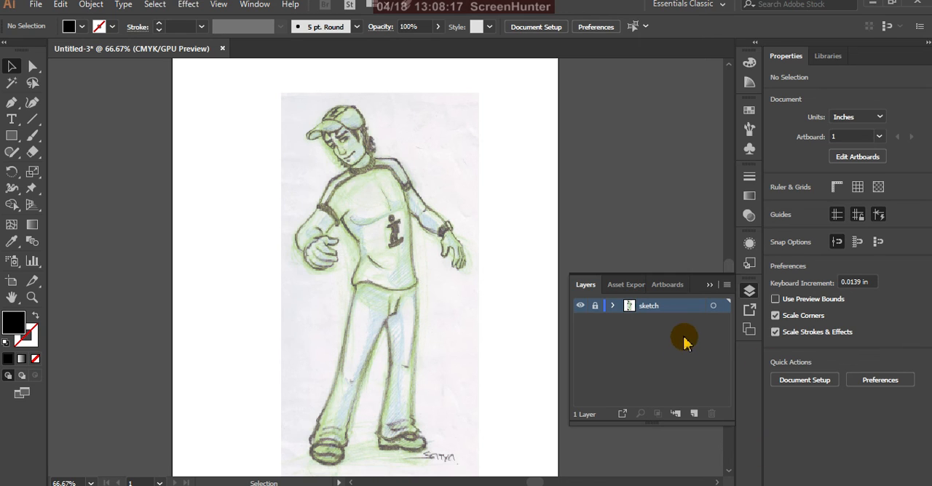
click(695, 414)
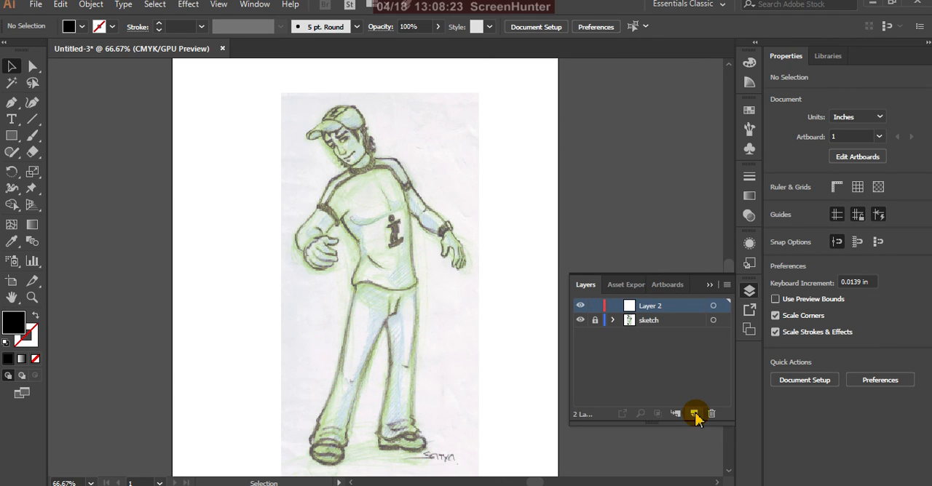